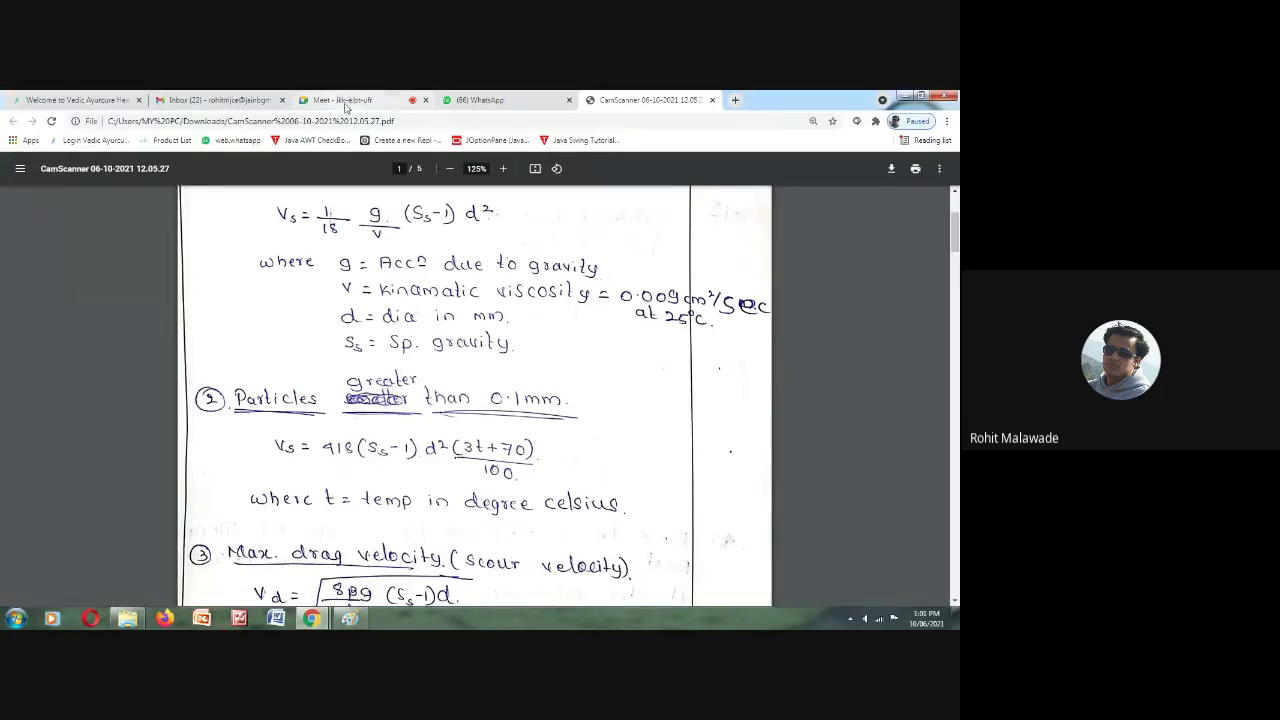
left_click(340, 100)
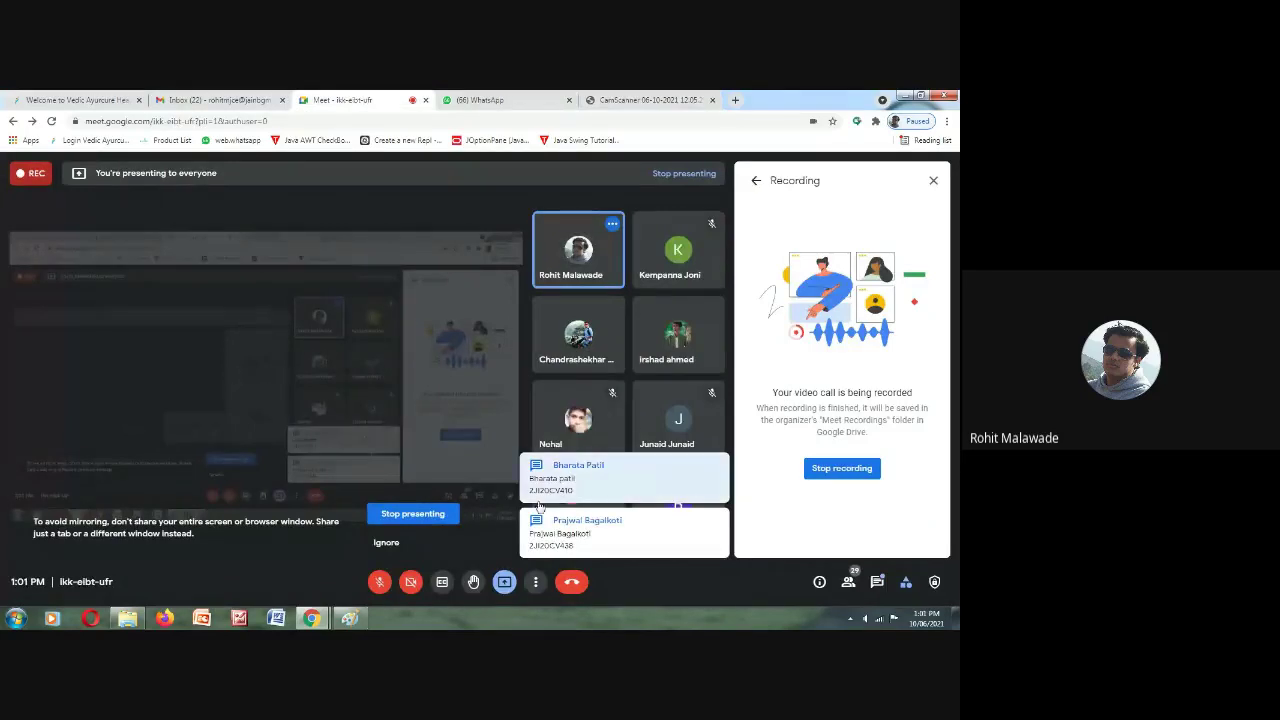
left_click(537, 583)
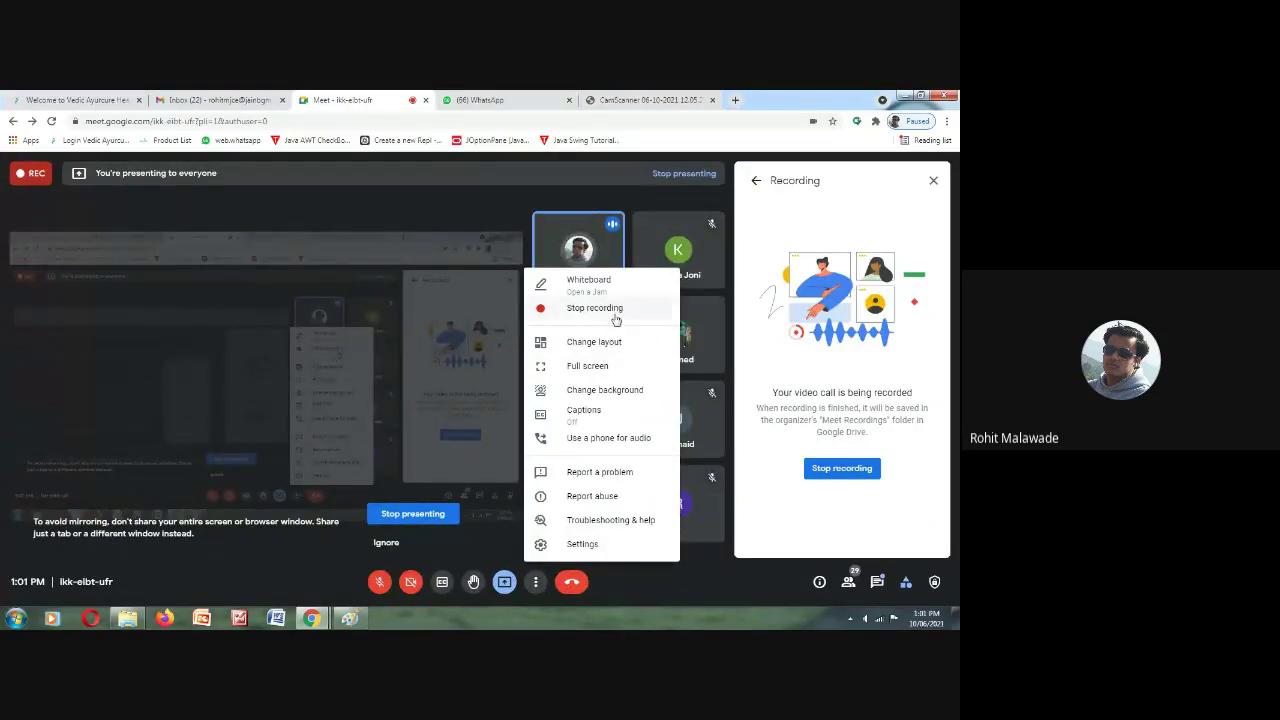
left_click(690, 430)
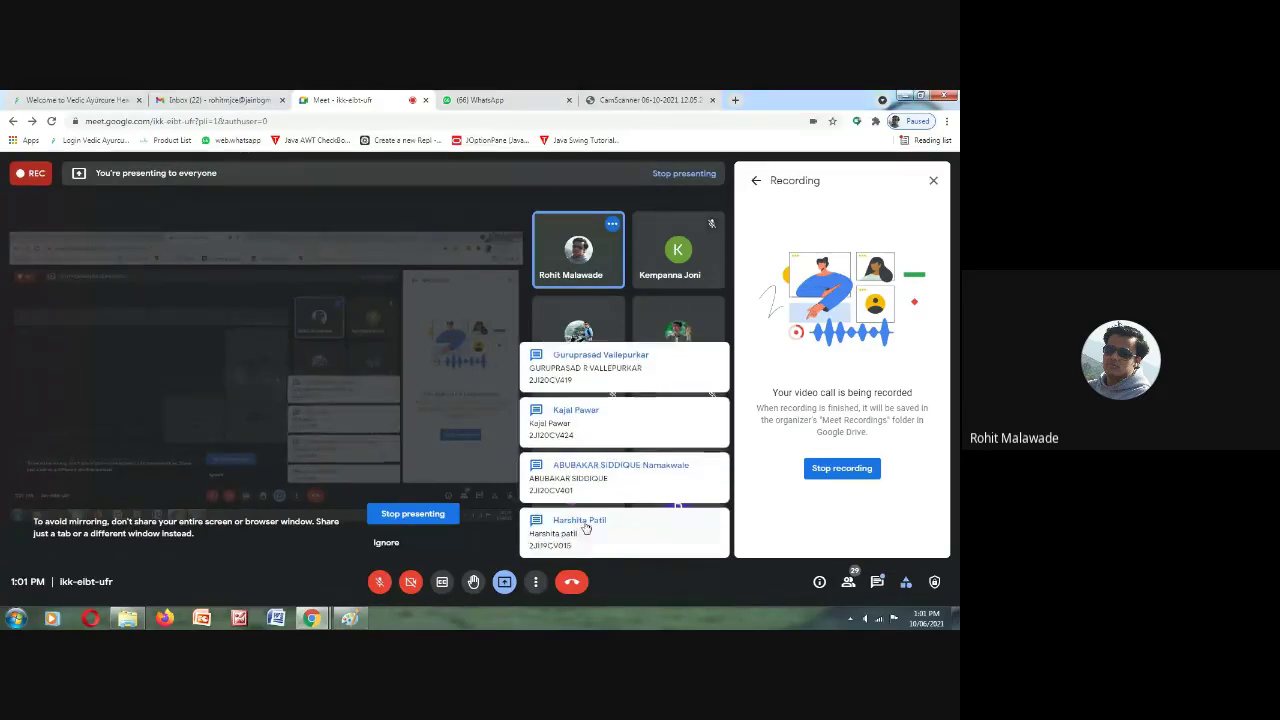
left_click(536, 583)
left_click(722, 326)
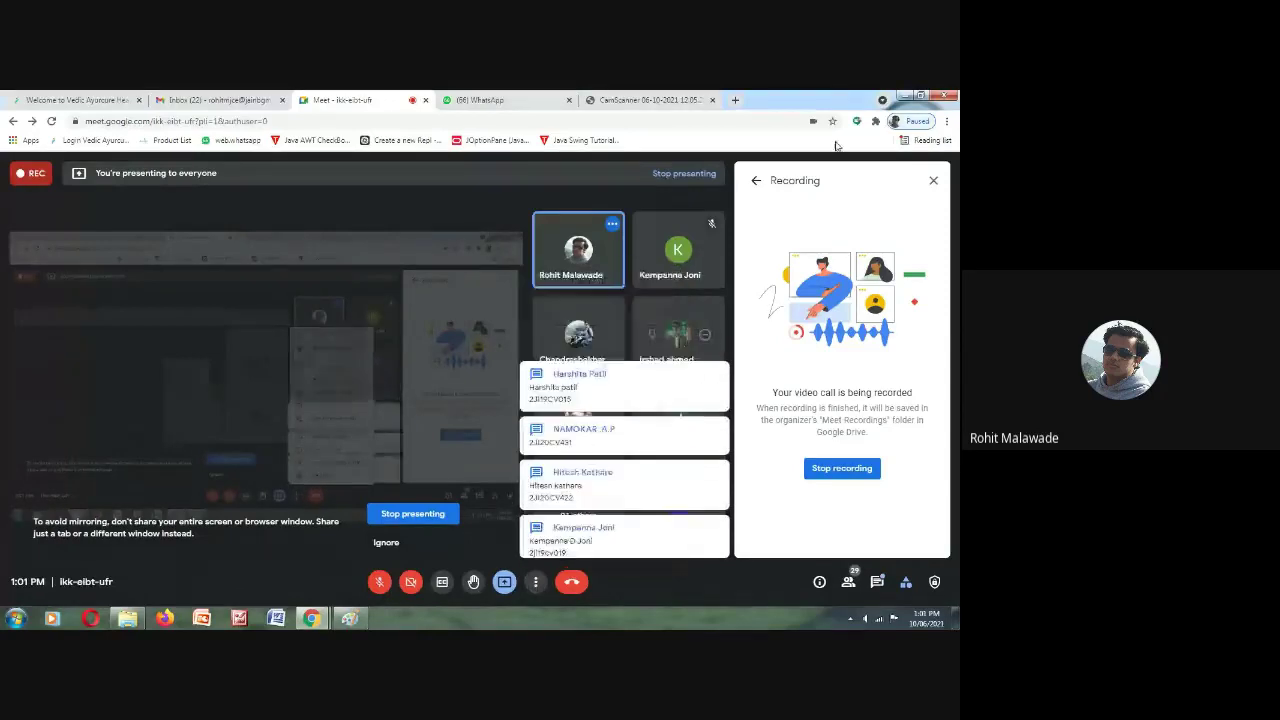
Step: Open the Attendence folder from the desktop and duplicate the WS 8jun2020 workbook in it
left_click(905, 96)
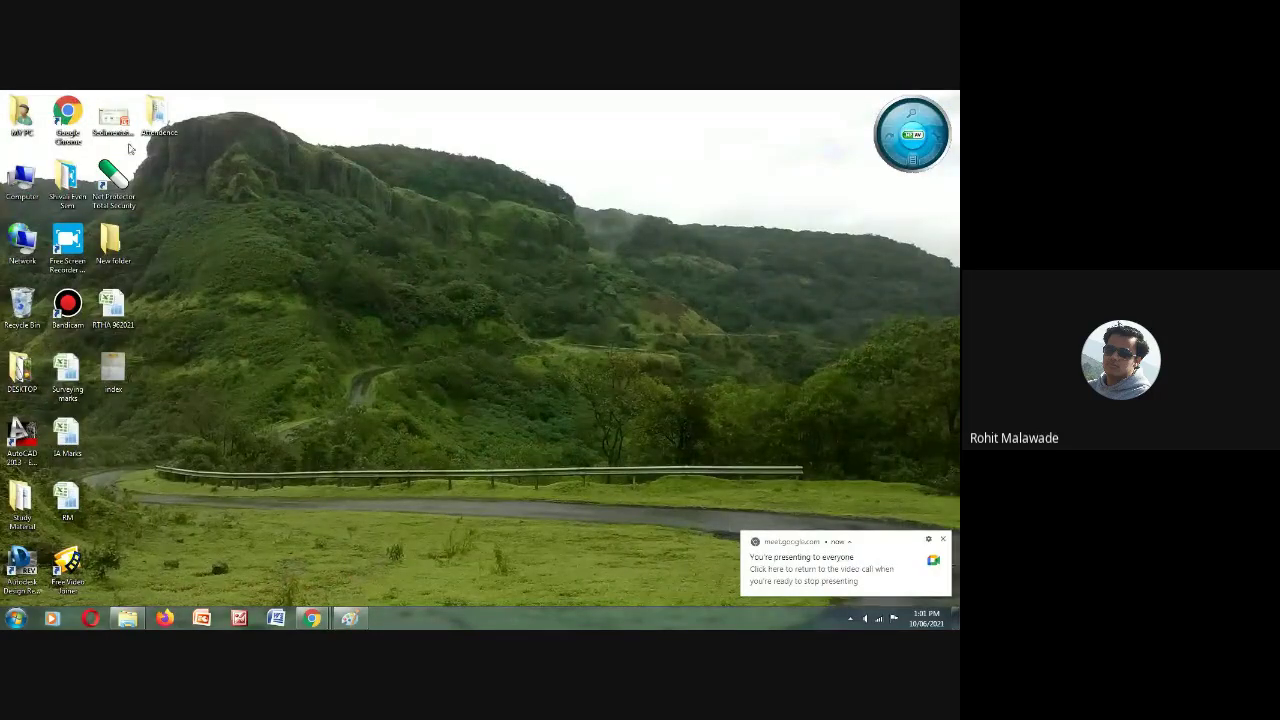
double_click(157, 125)
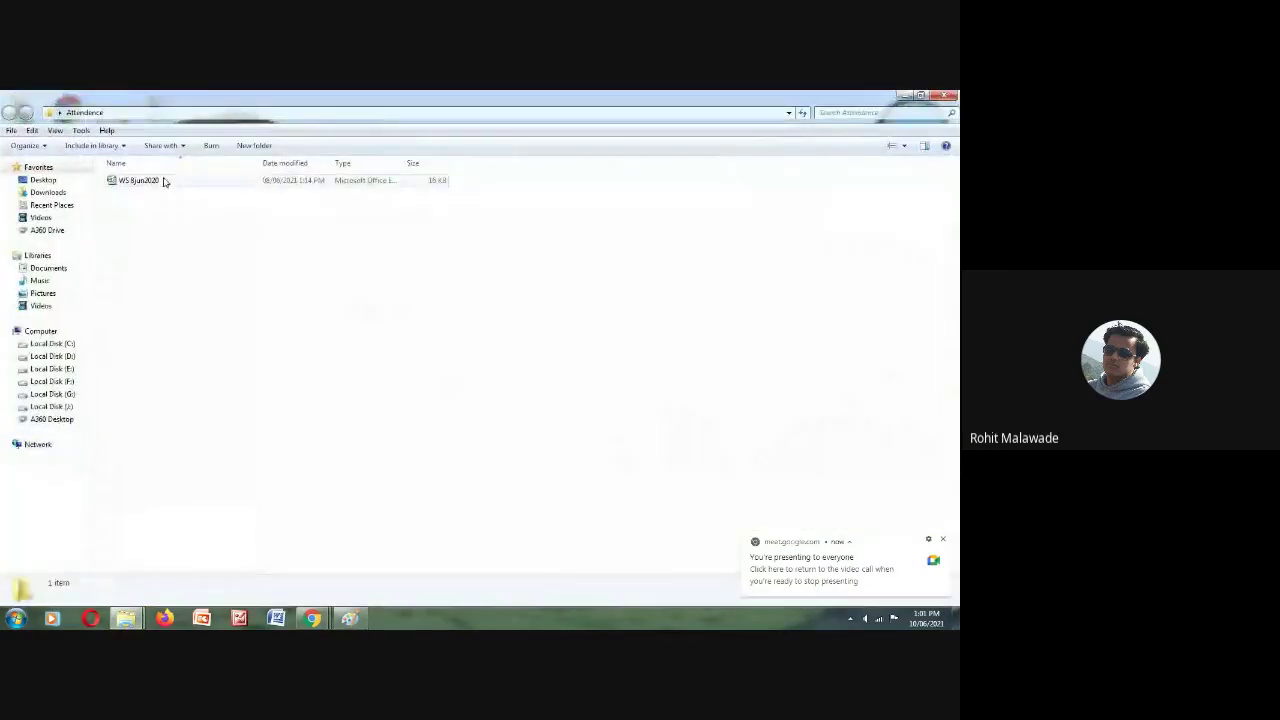
right_click(165, 180)
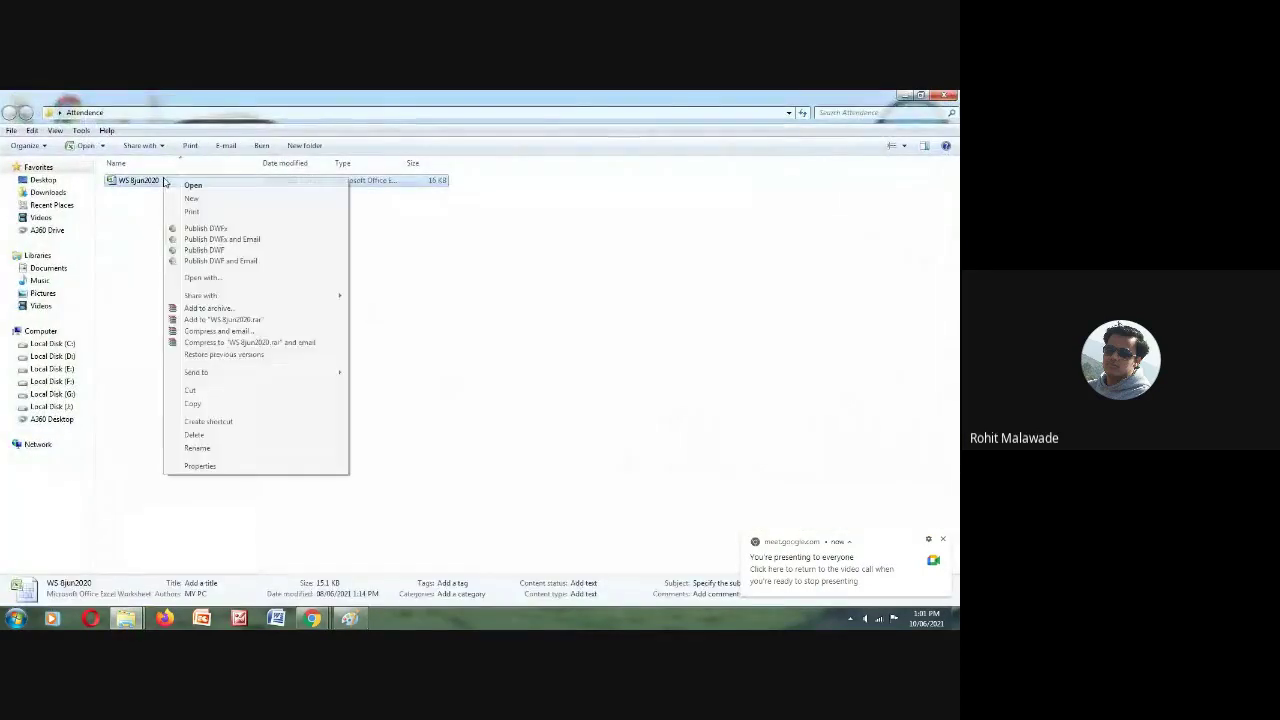
left_click(238, 402)
right_click(228, 261)
left_click(270, 338)
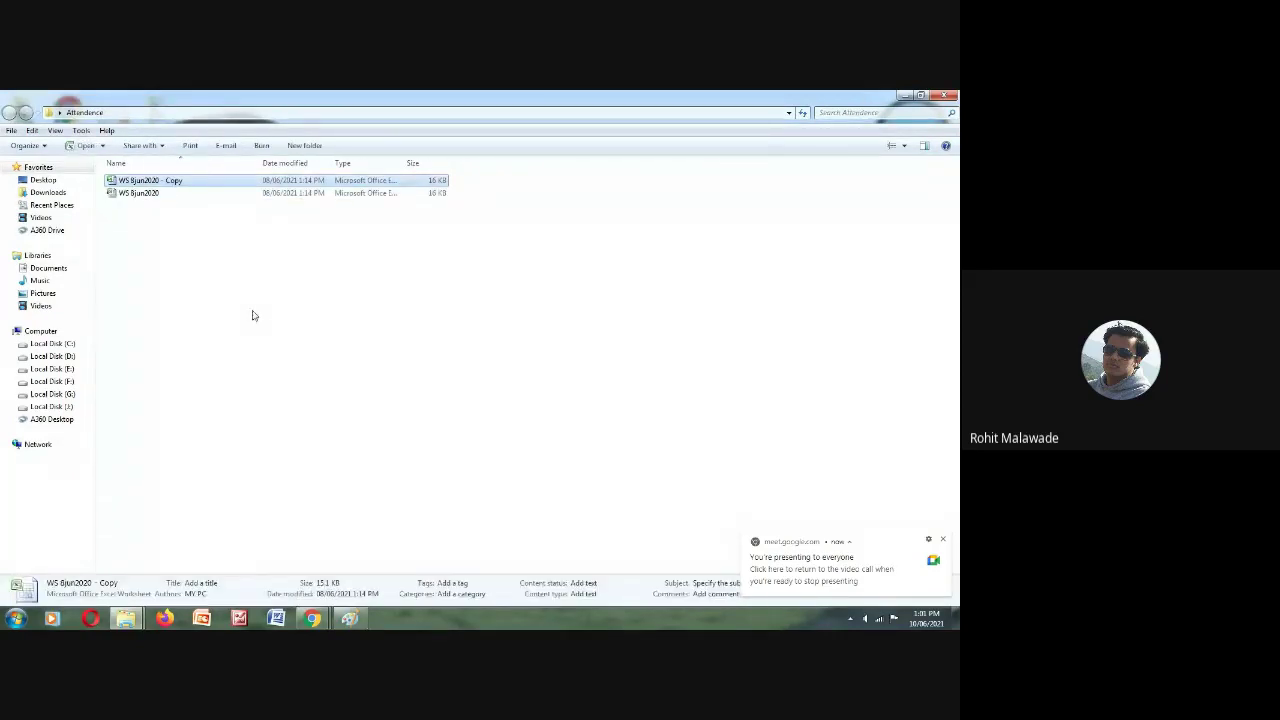
Step: Rename the duplicated workbook as WS 10jun2020 - Copy
left_click(194, 200)
right_click(184, 178)
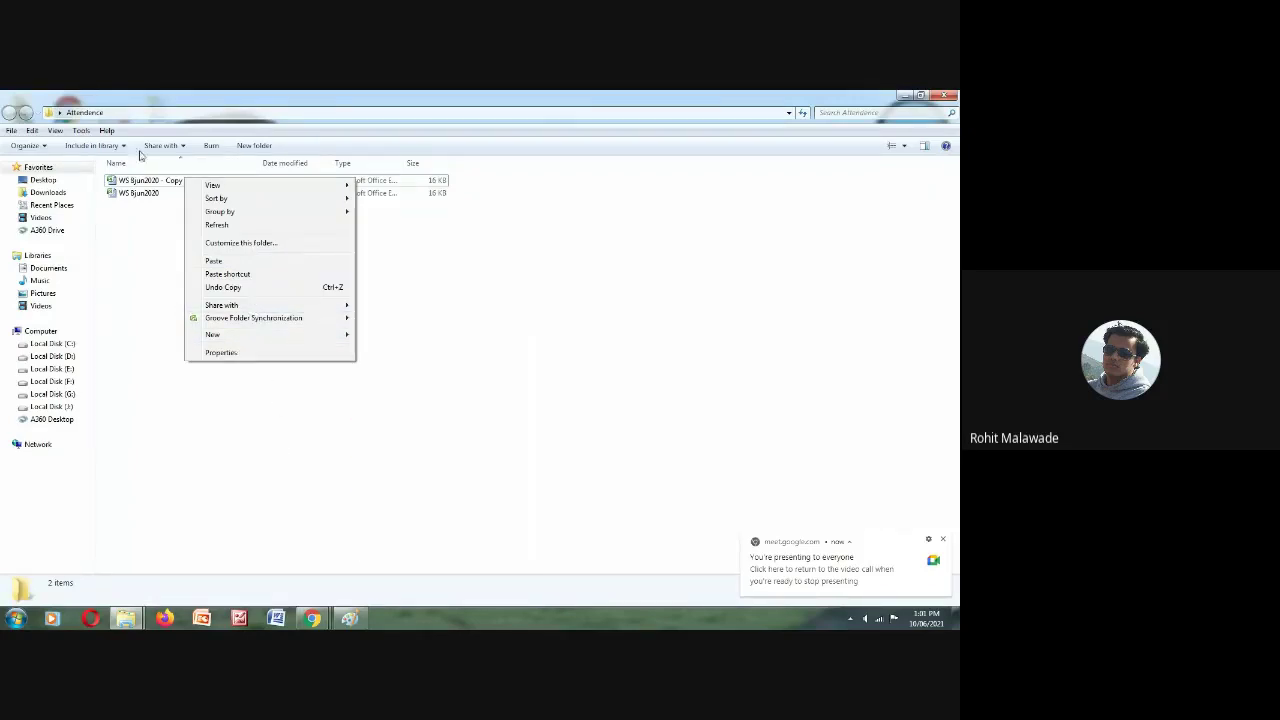
right_click(128, 183)
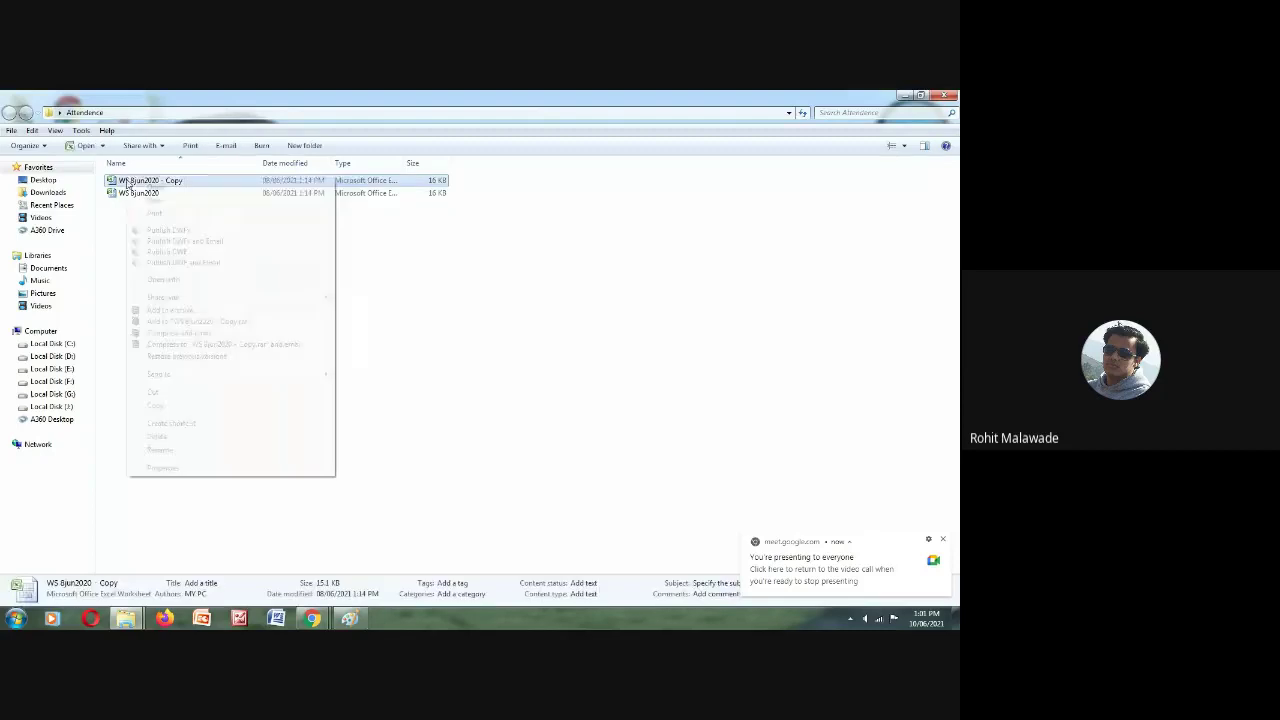
left_click(220, 450)
left_click(132, 180)
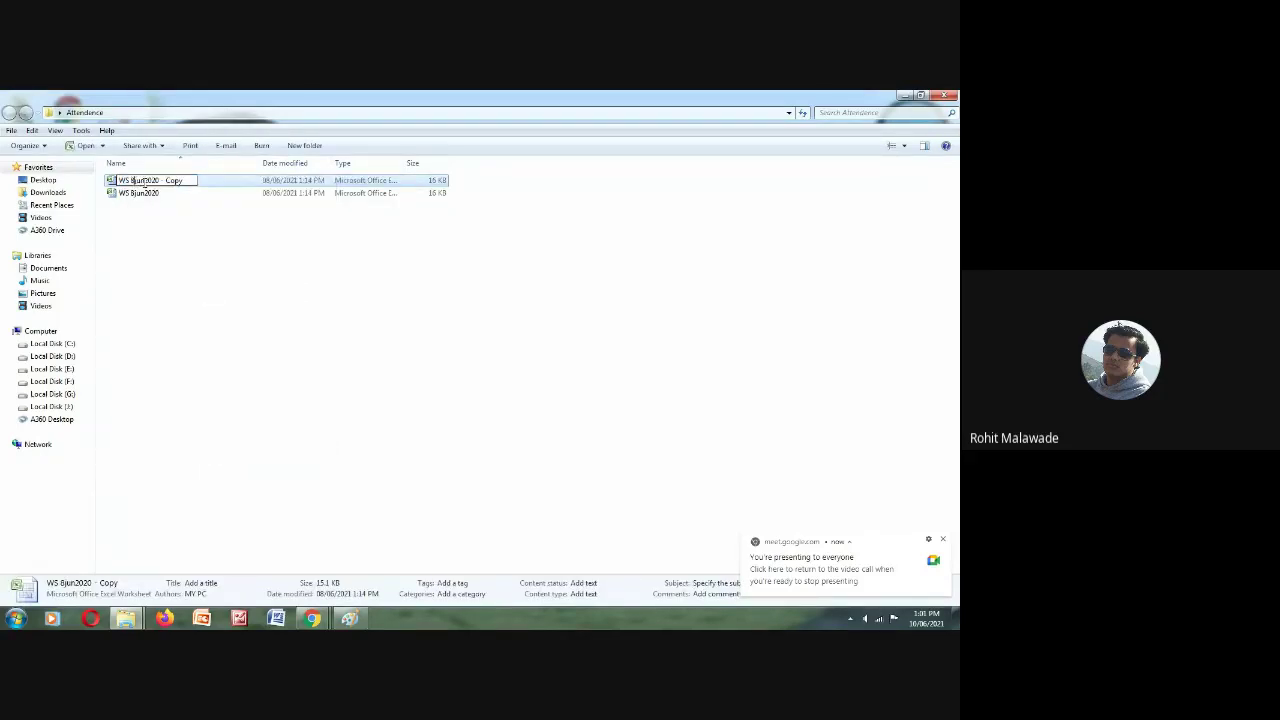
key("BackSpace")
type("10")
key("Return")
Step: Open the WS 10jun2020 - Copy workbook in Excel and maximize its window
right_click(149, 193)
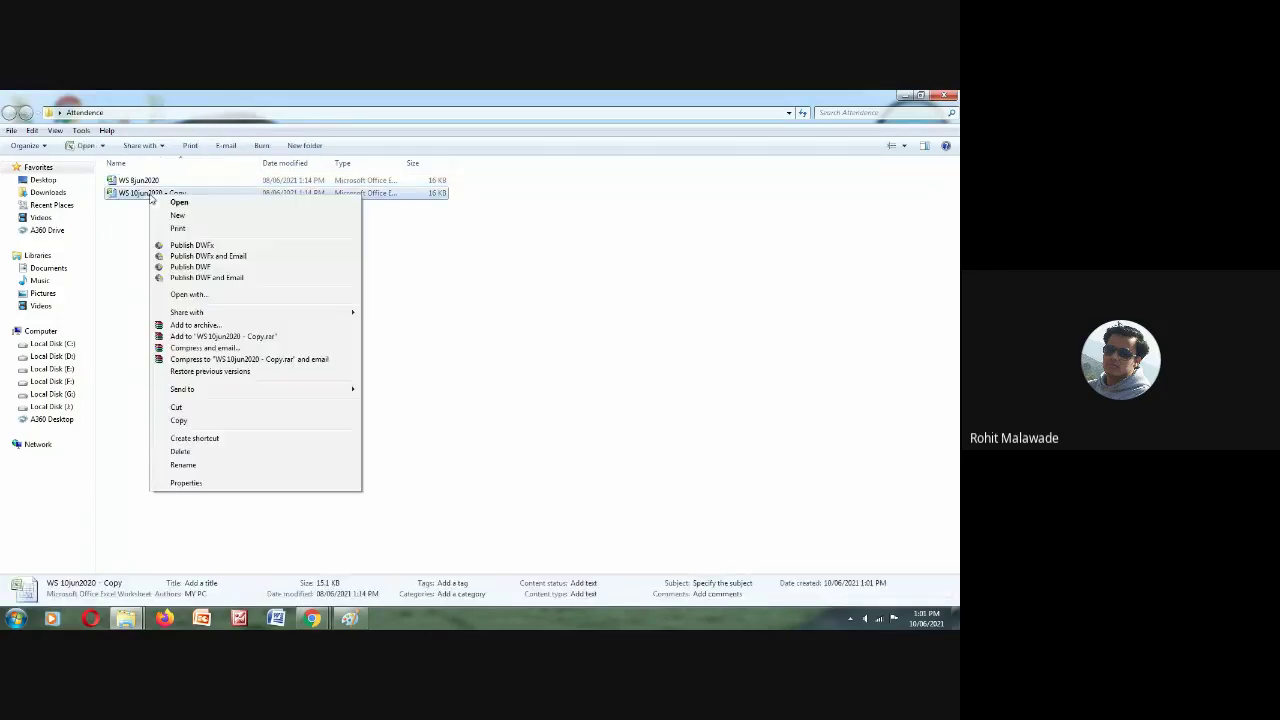
left_click(571, 371)
double_click(185, 193)
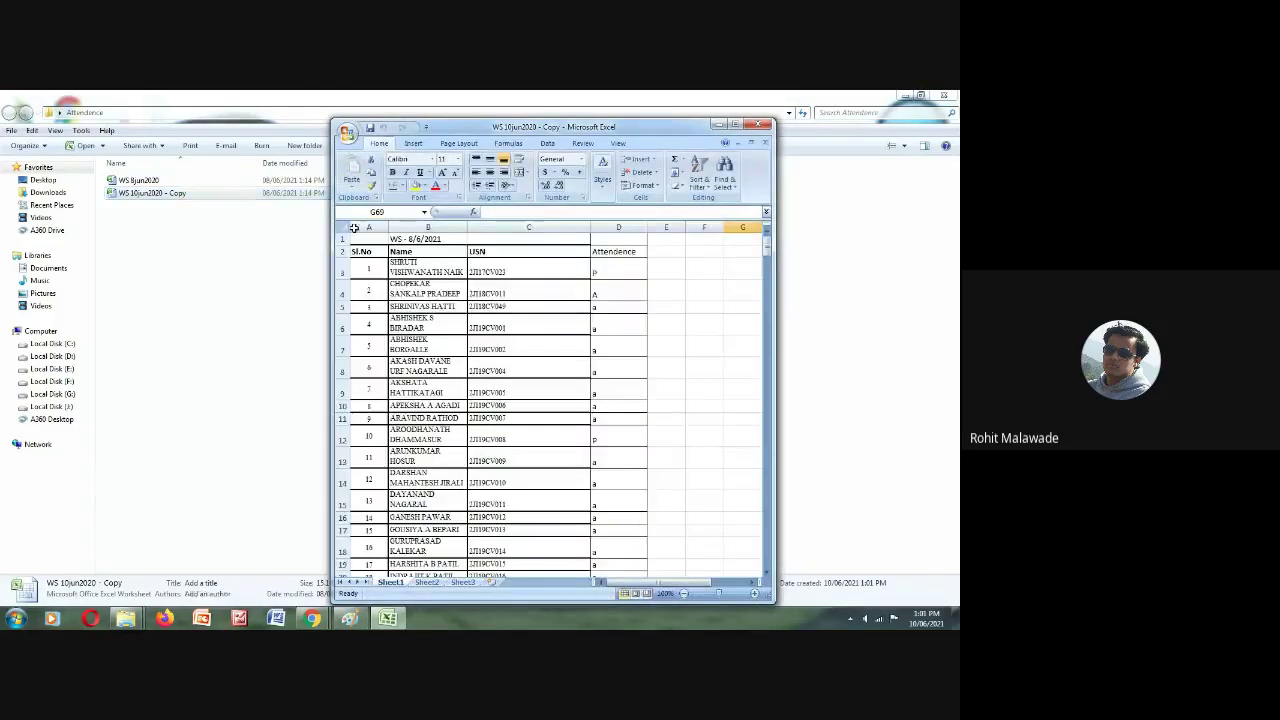
left_click(733, 124)
Step: Change the sheet heading in cell B1 to "WS - 10/6/2021"
left_click(77, 208)
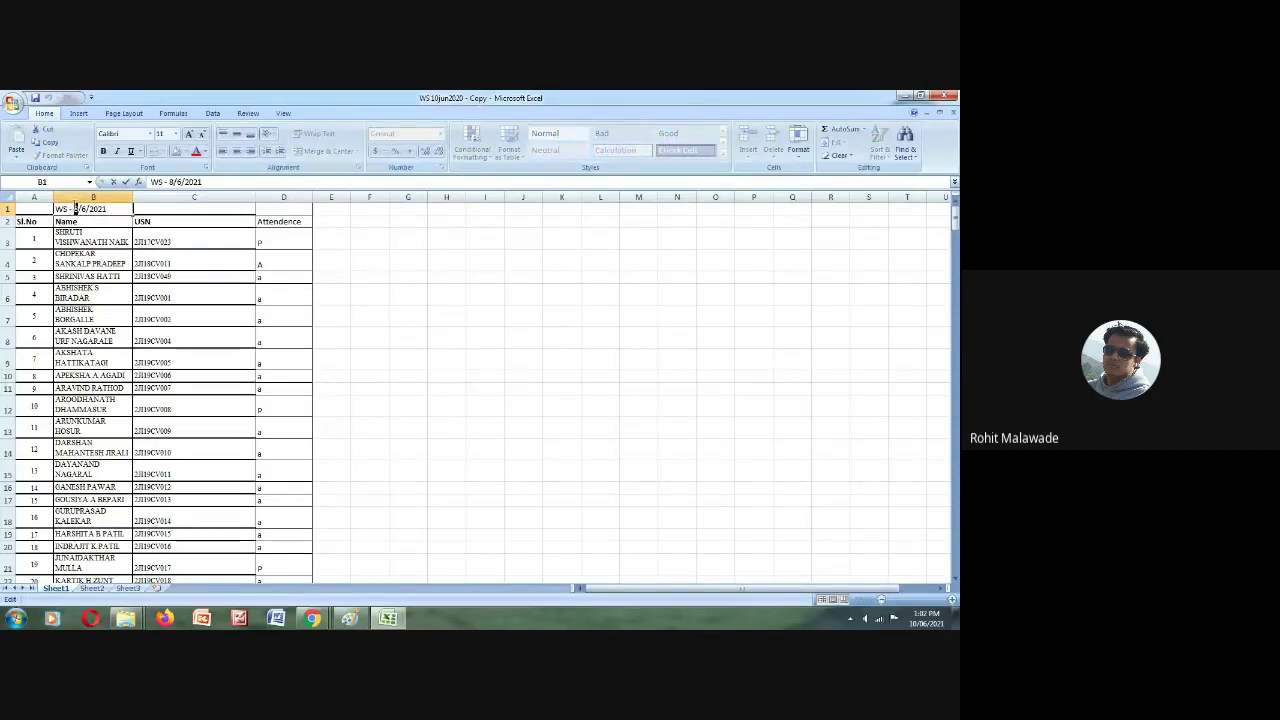
key("BackSpace")
type("10")
left_click(150, 319)
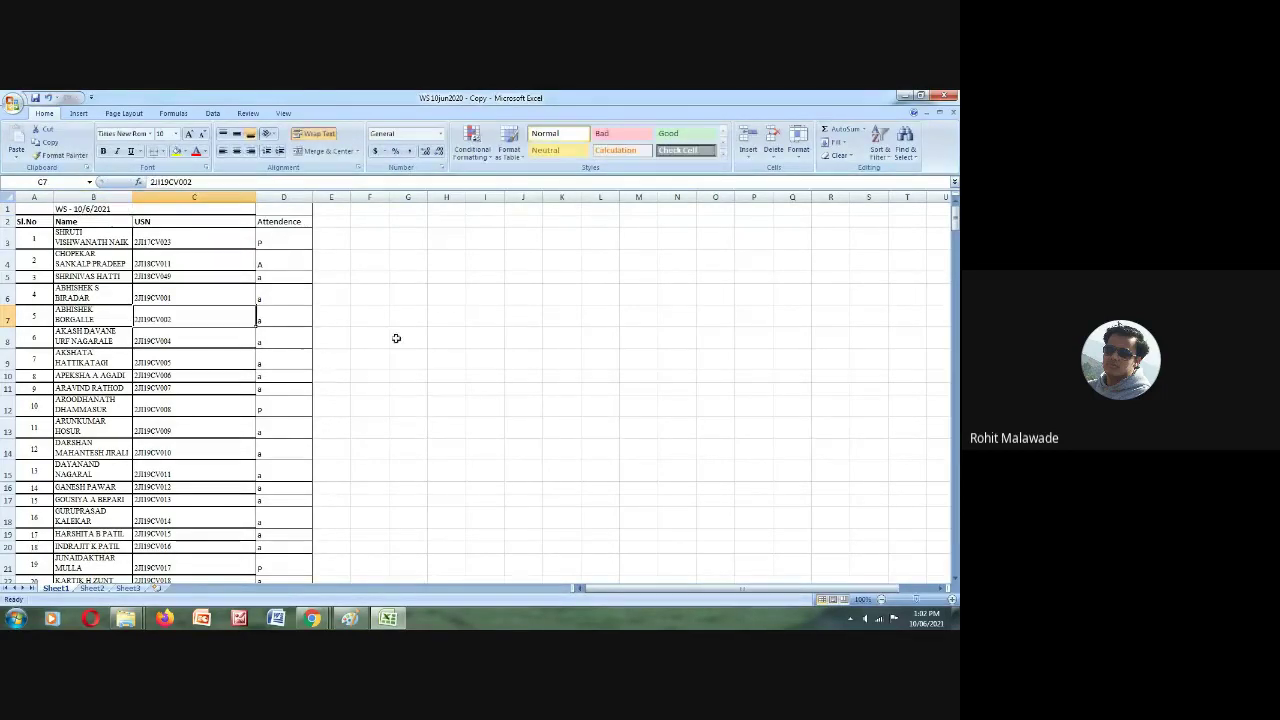
Step: Enter A in the Attendence column for serial numbers 1, 3 and 4 (cells D3, D5 and D6)
left_click(282, 241)
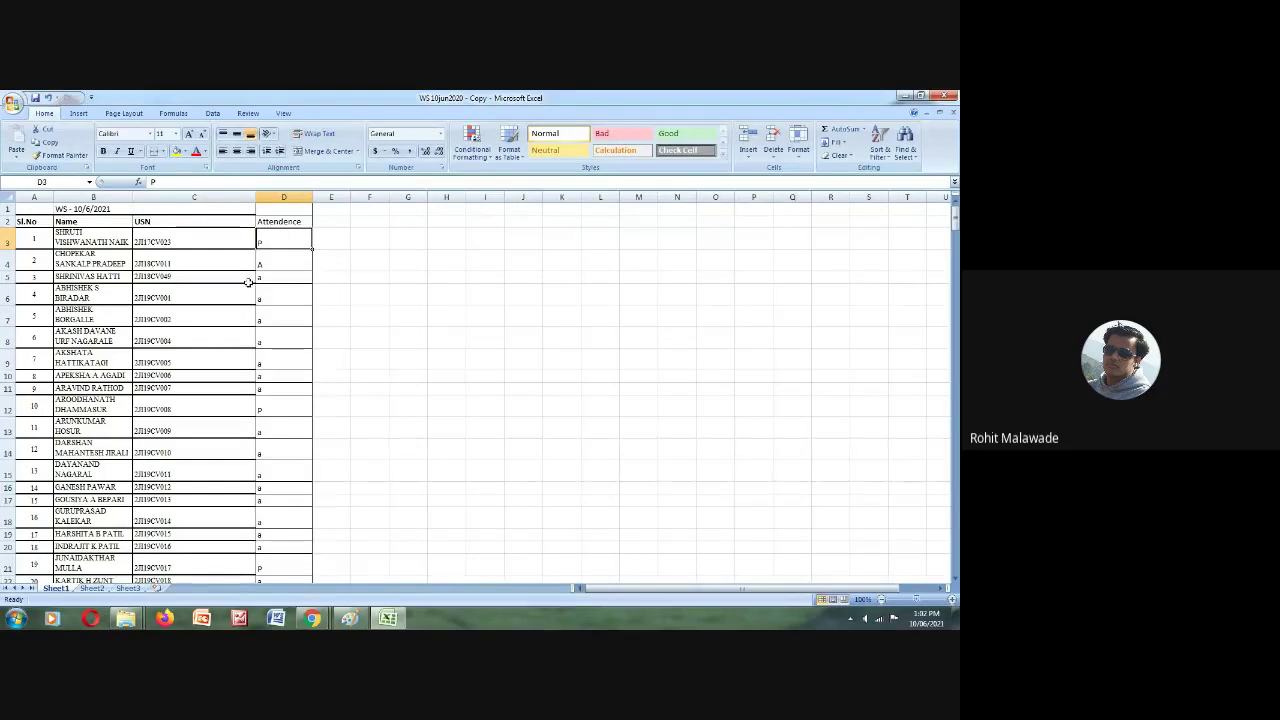
left_click(278, 266)
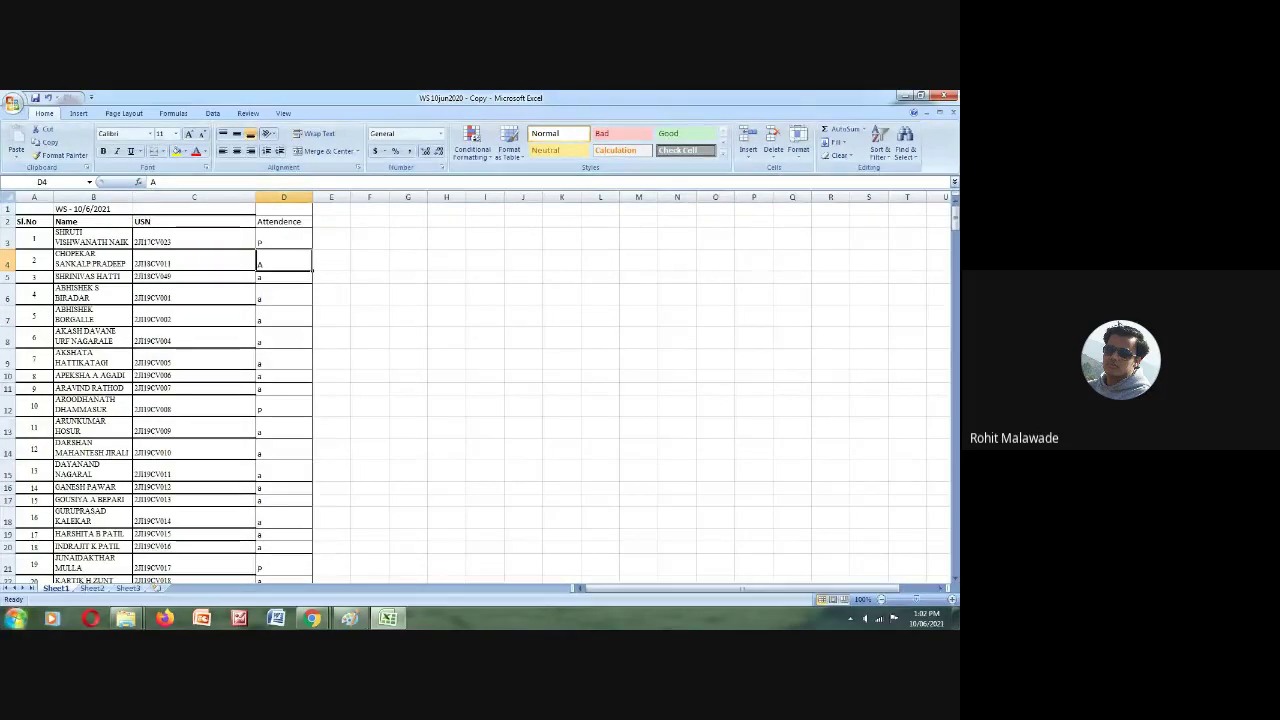
left_click(271, 245)
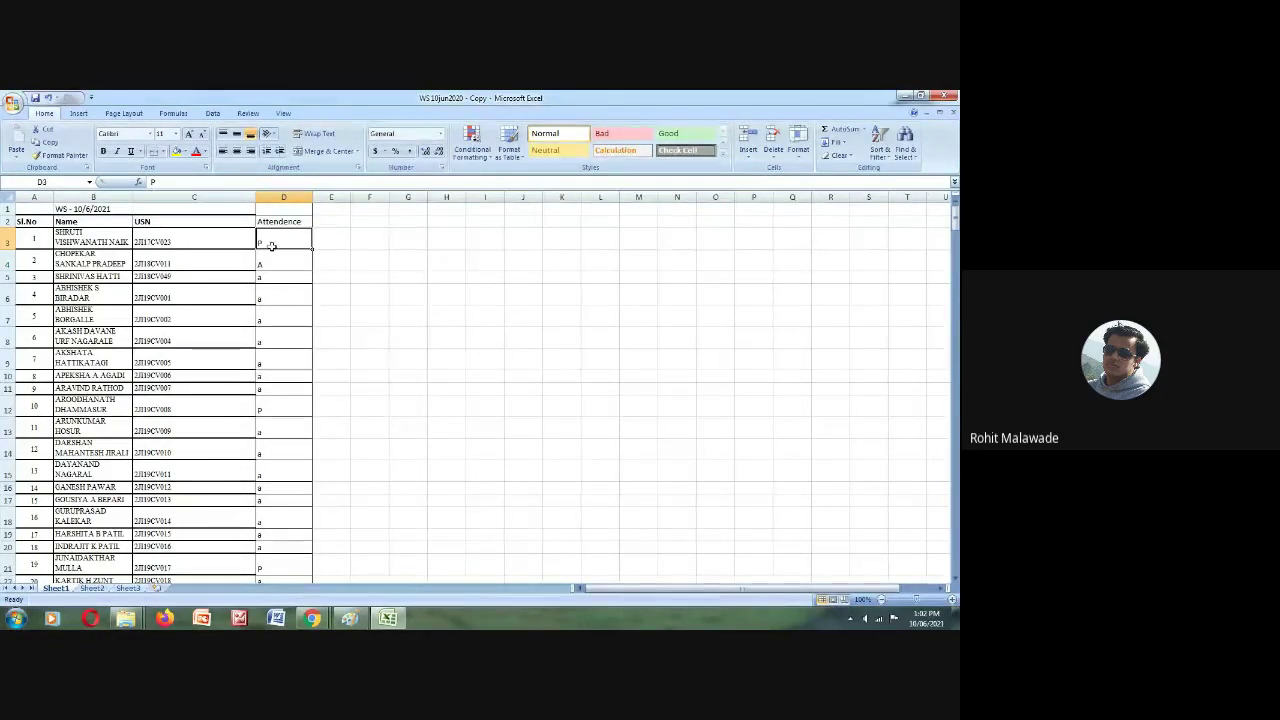
type("A")
left_click(281, 265)
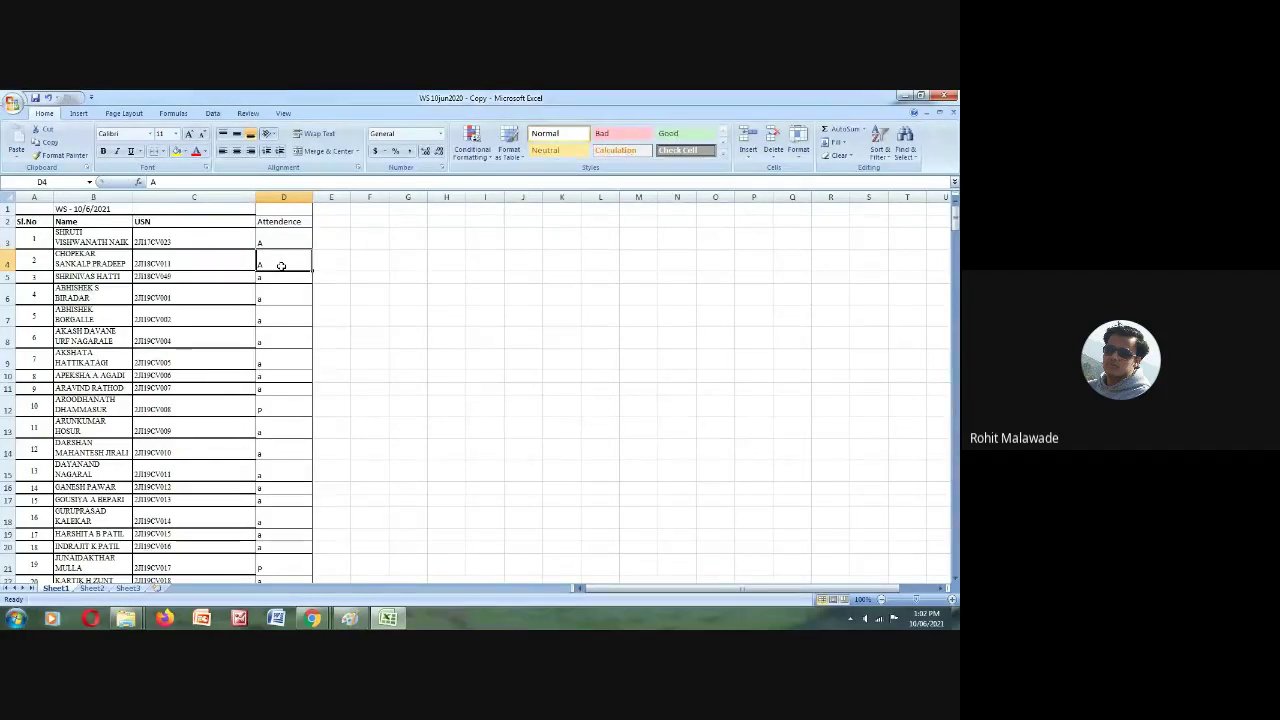
left_click(284, 278)
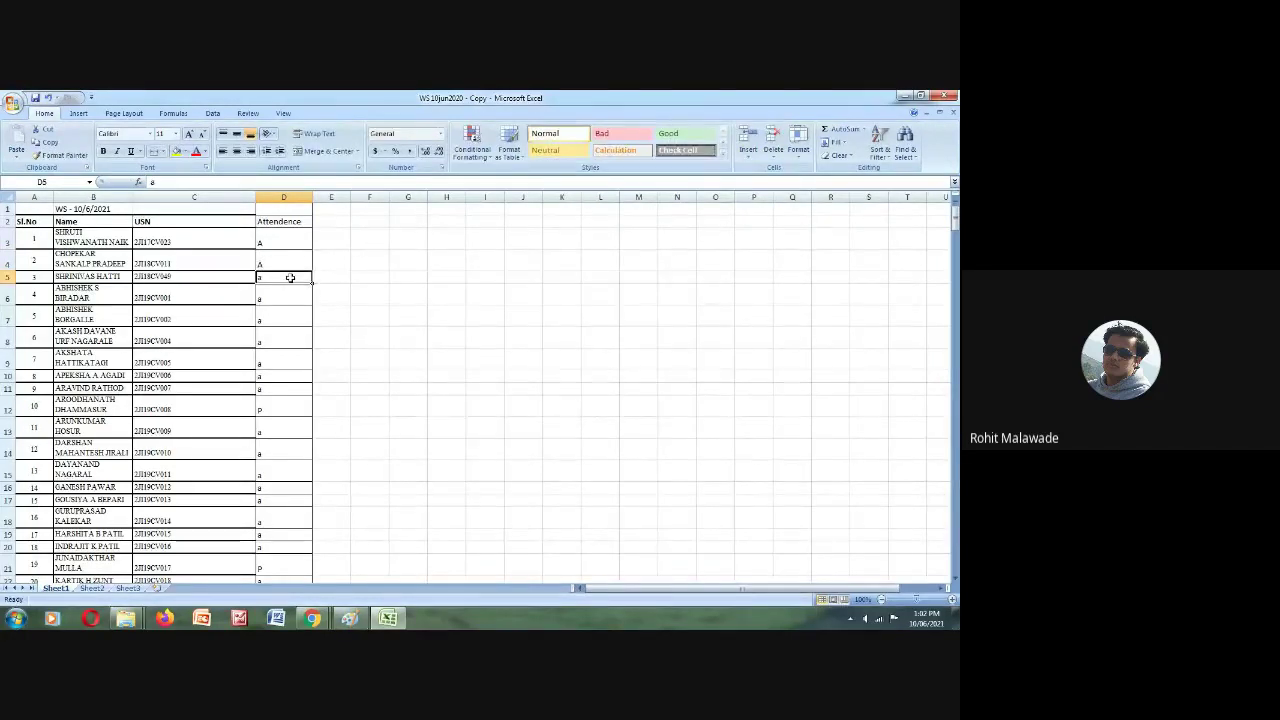
type("A")
left_click(278, 299)
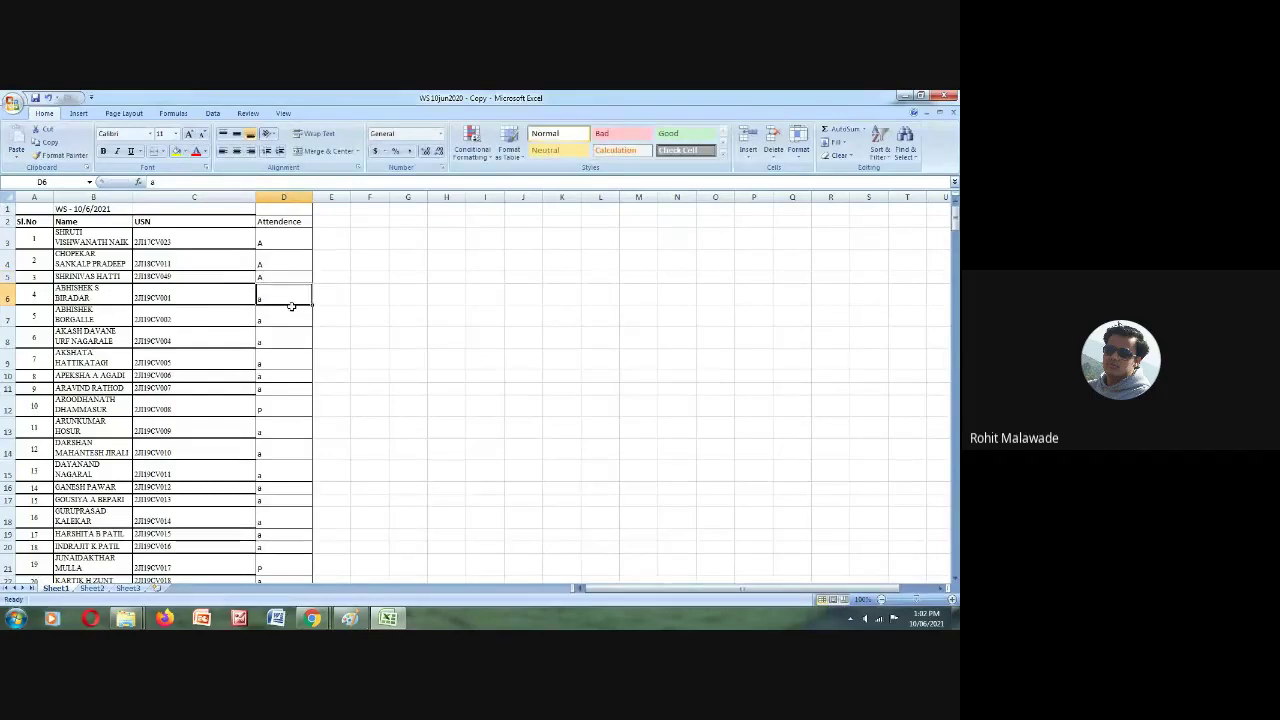
type("A")
Step: Enter A in the Attendence column for serial numbers 5 to 8 (cells D7 to D10)
left_click(290, 314)
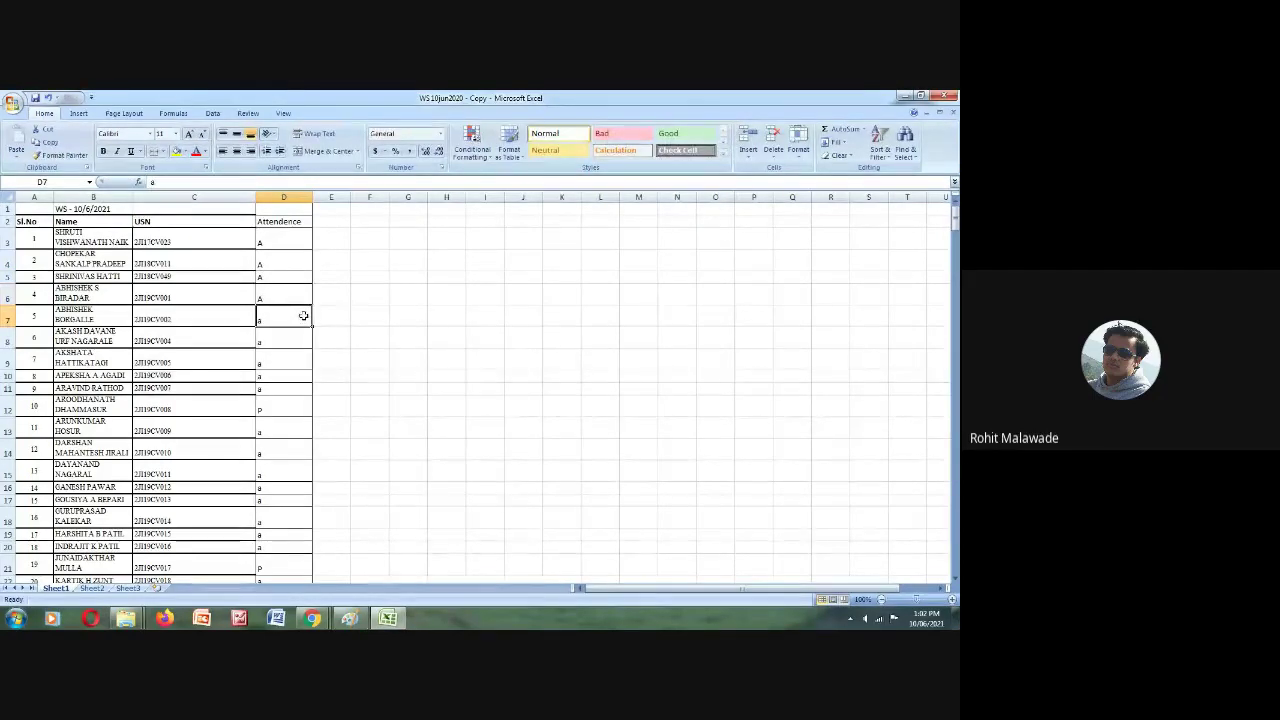
type("A")
left_click(282, 336)
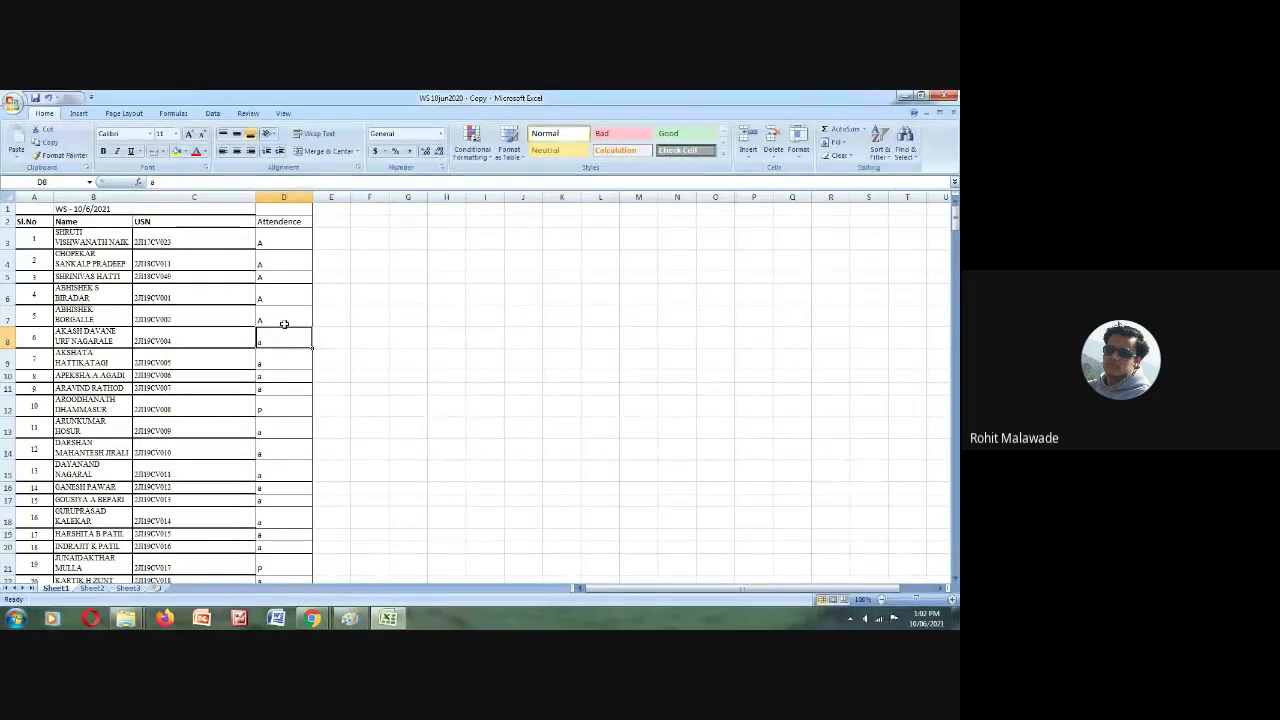
type("A")
left_click(282, 357)
type("A")
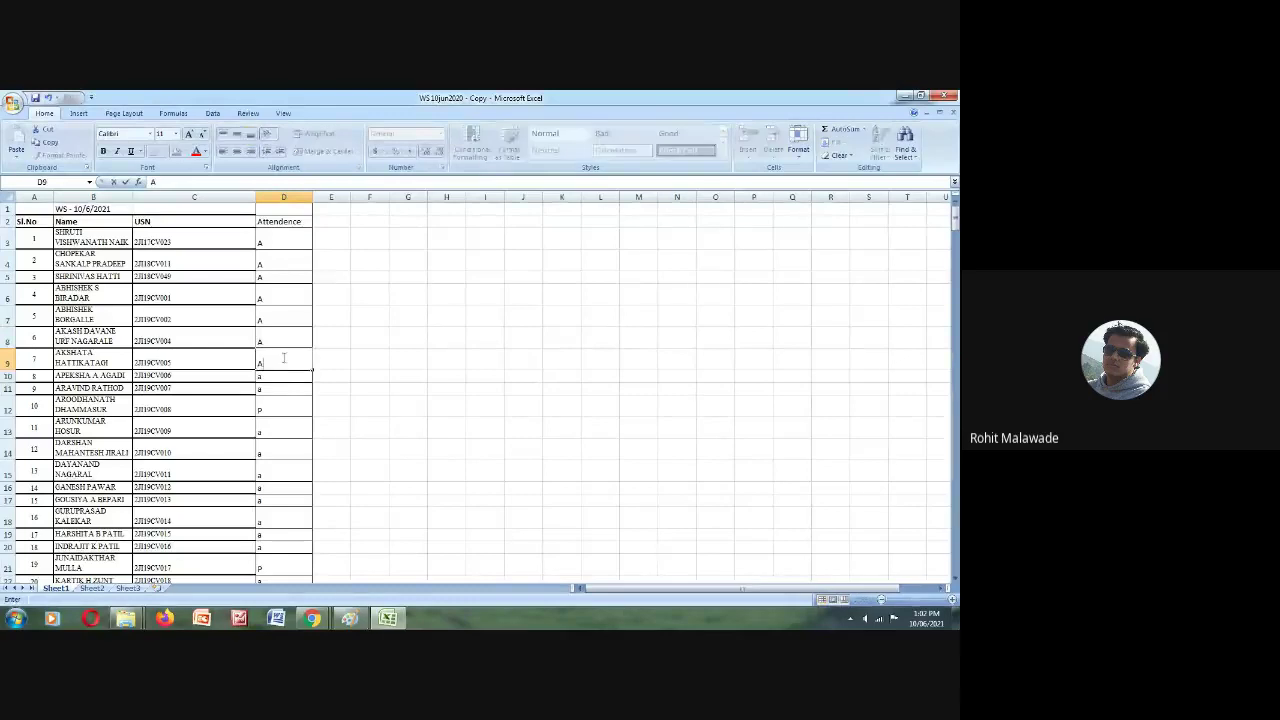
left_click(283, 378)
type("A")
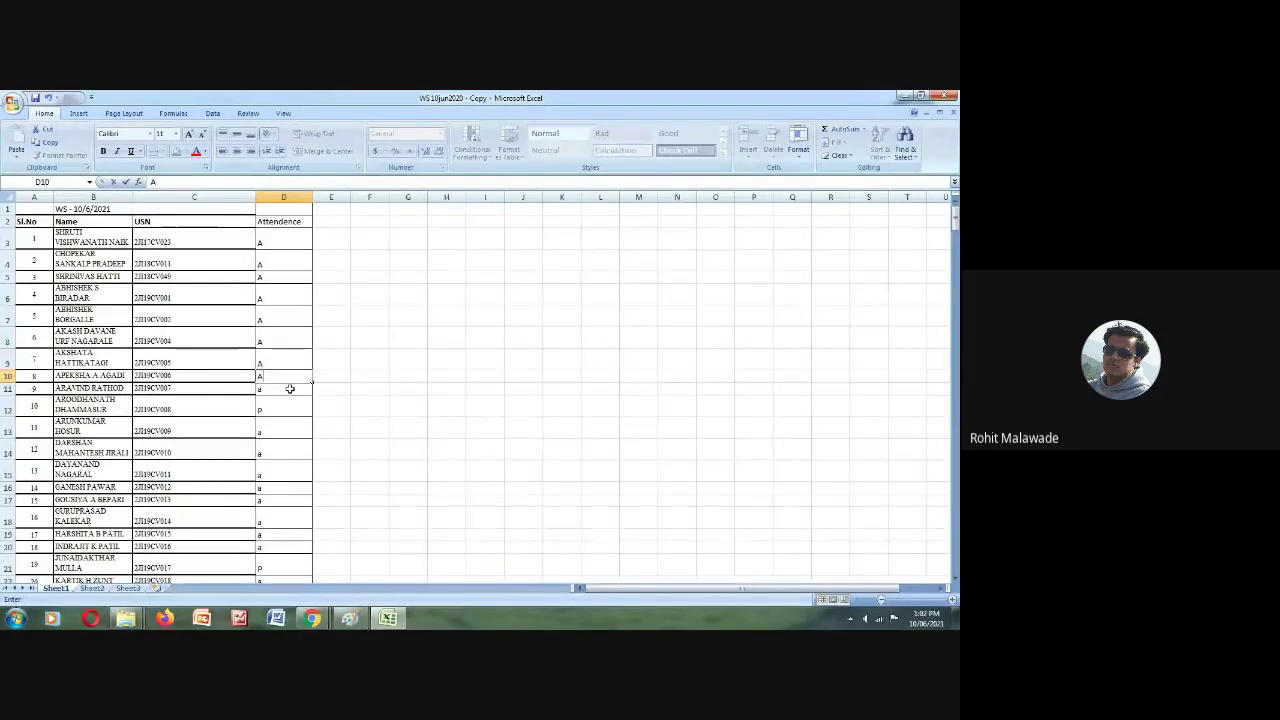
Step: Enter A in the Attendence column for serial numbers 9 to 12 (cells D11 to D14)
left_click(289, 390)
type("A")
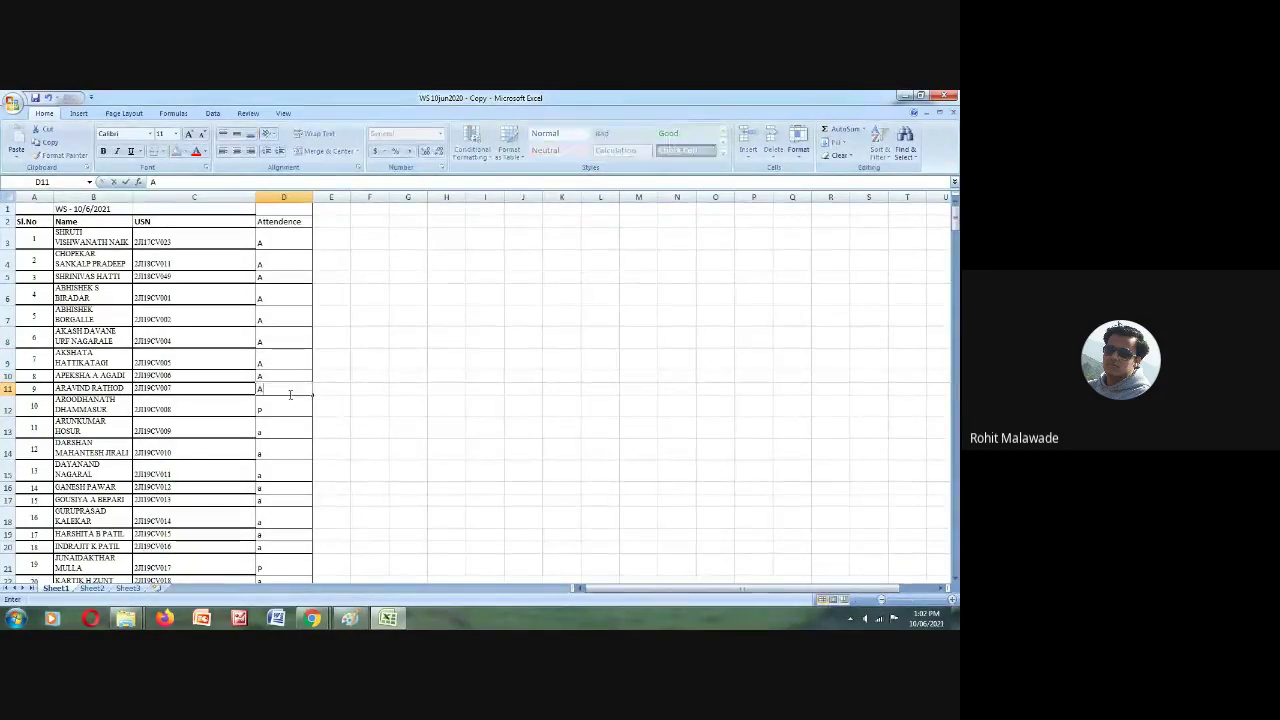
left_click(281, 406)
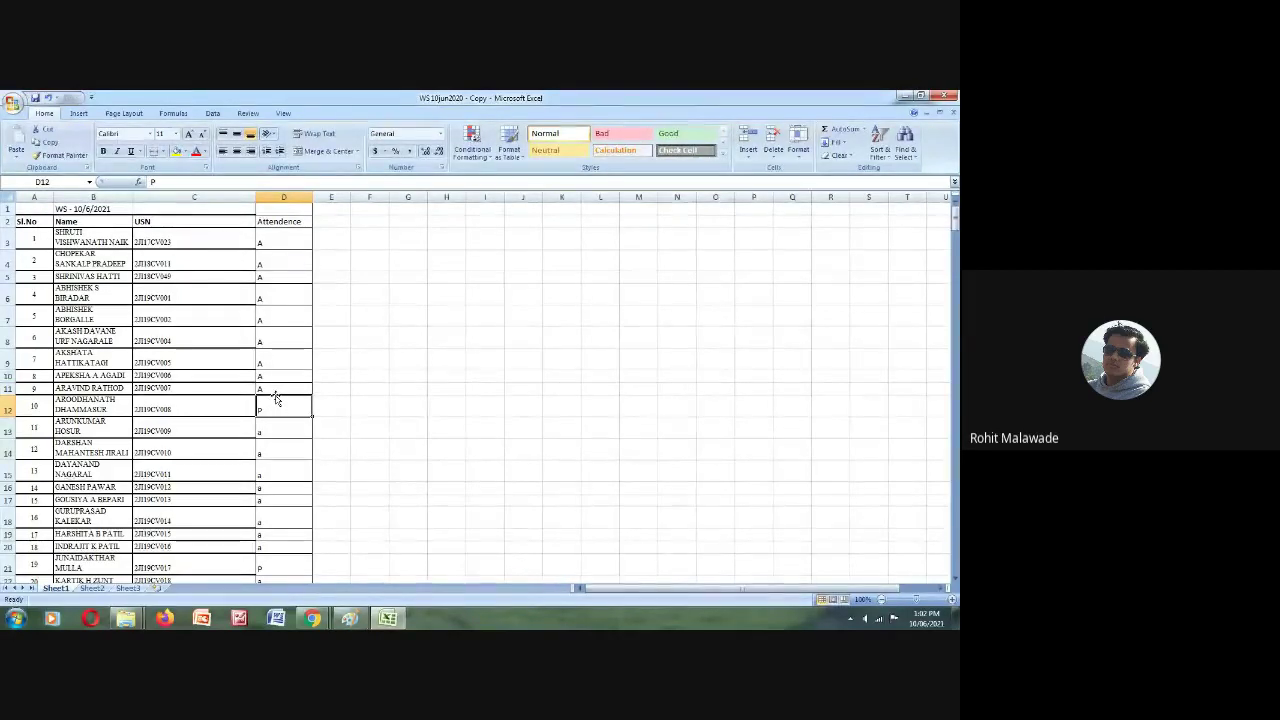
type("A")
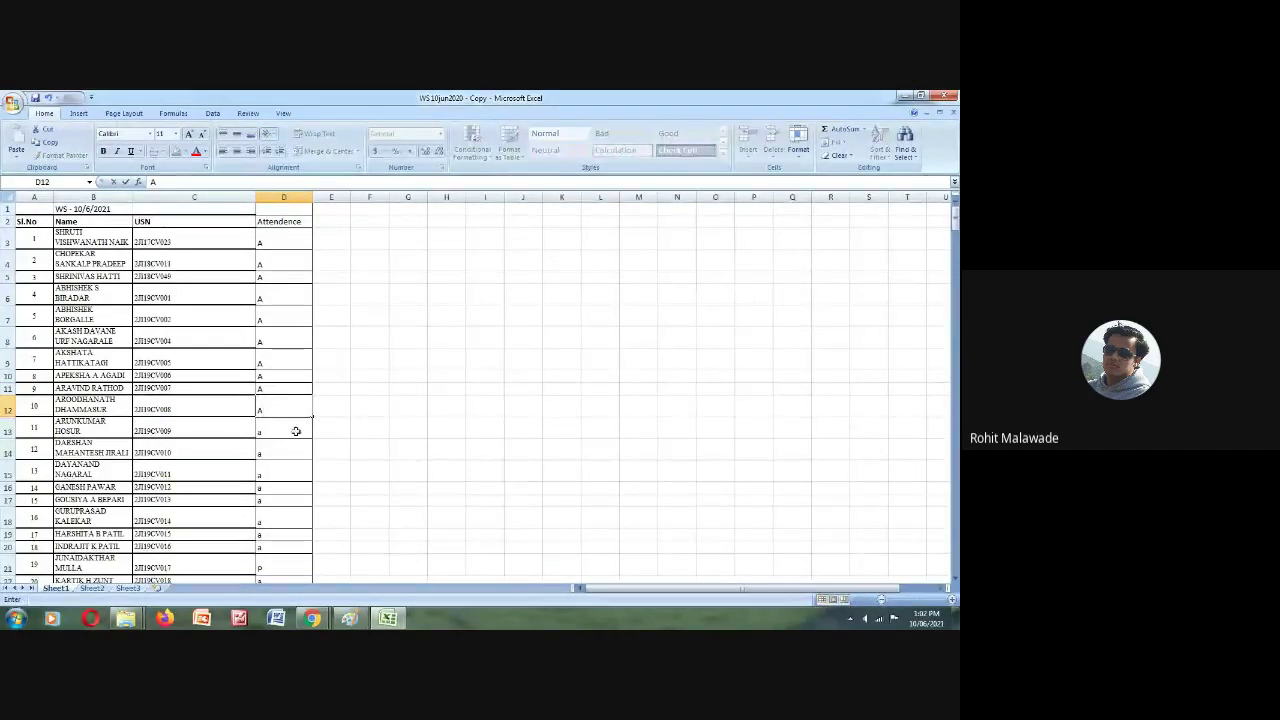
left_click(293, 429)
type("A")
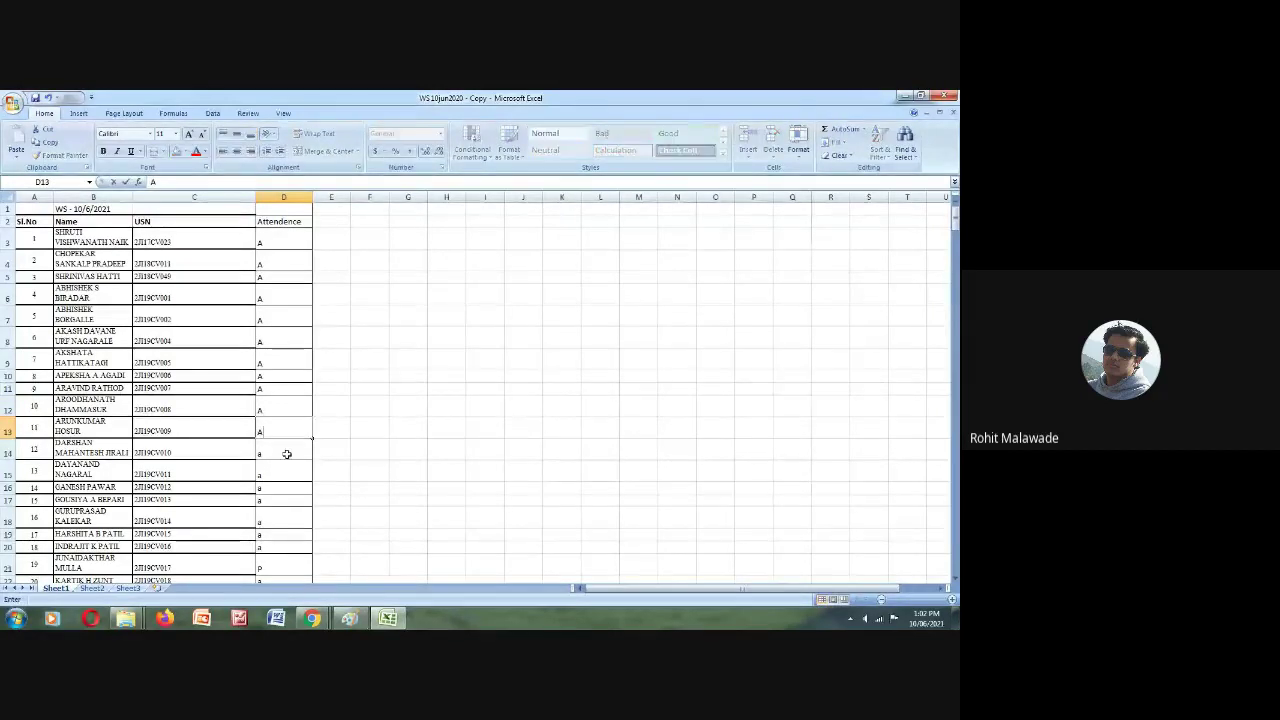
left_click(286, 454)
type("A")
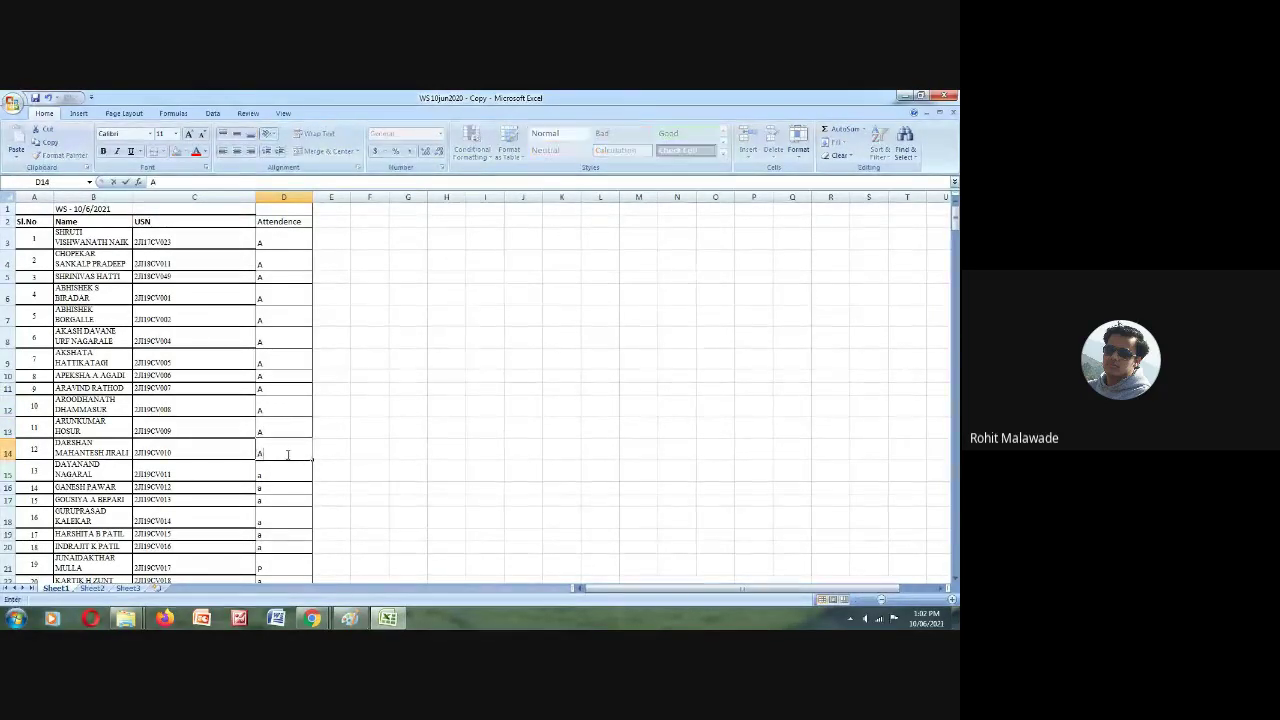
Step: Enter P in the Attendence column for serial number 17 (cell D19)
left_click(287, 468)
scroll(375, 483, "down", 1)
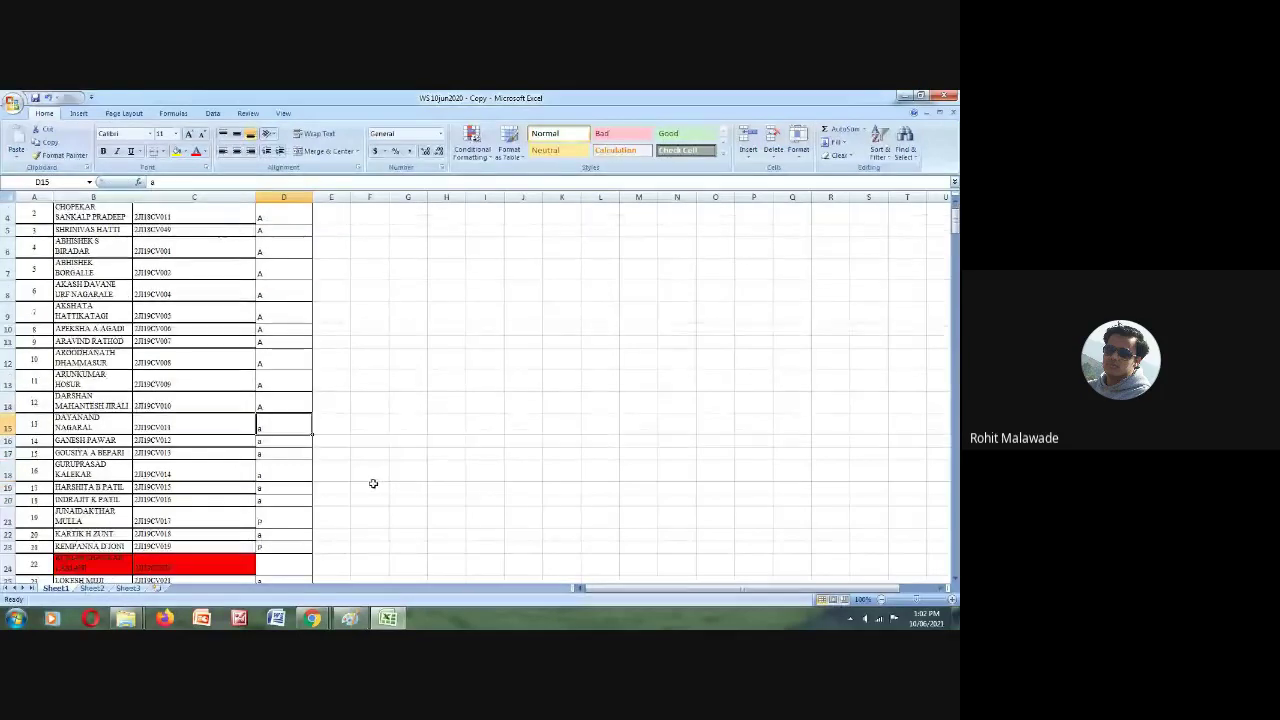
left_click(273, 491)
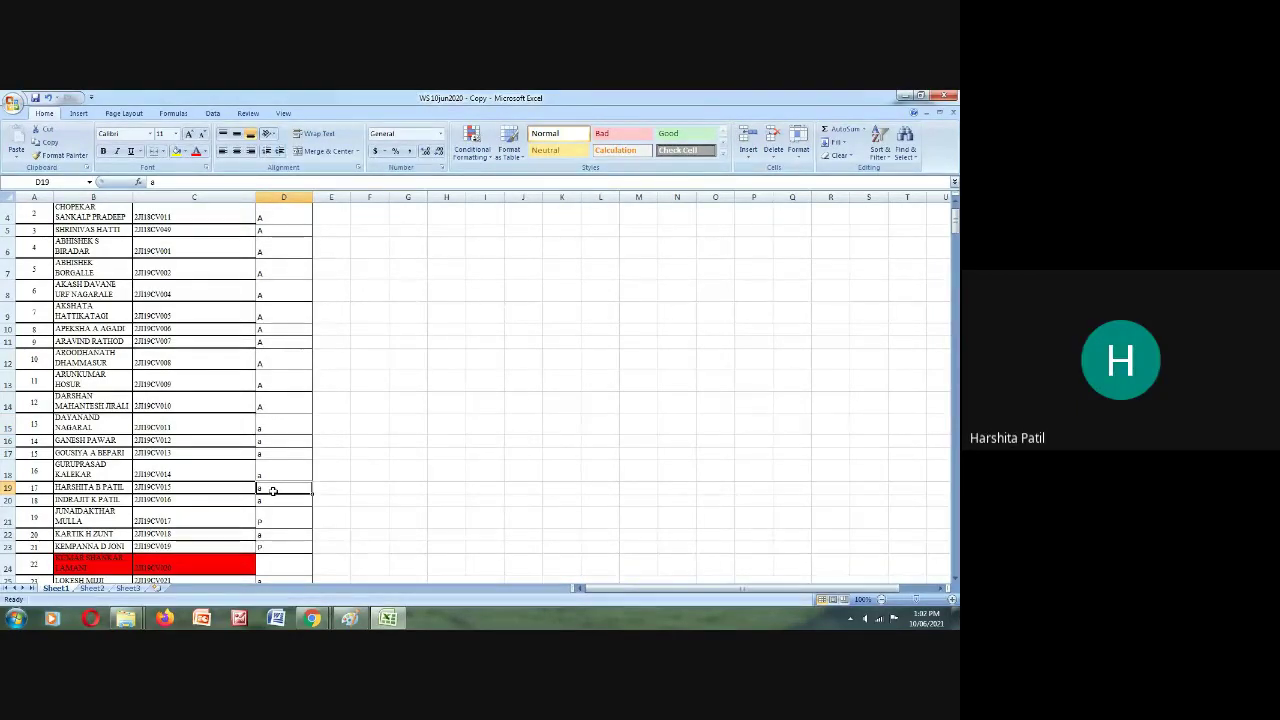
type("P")
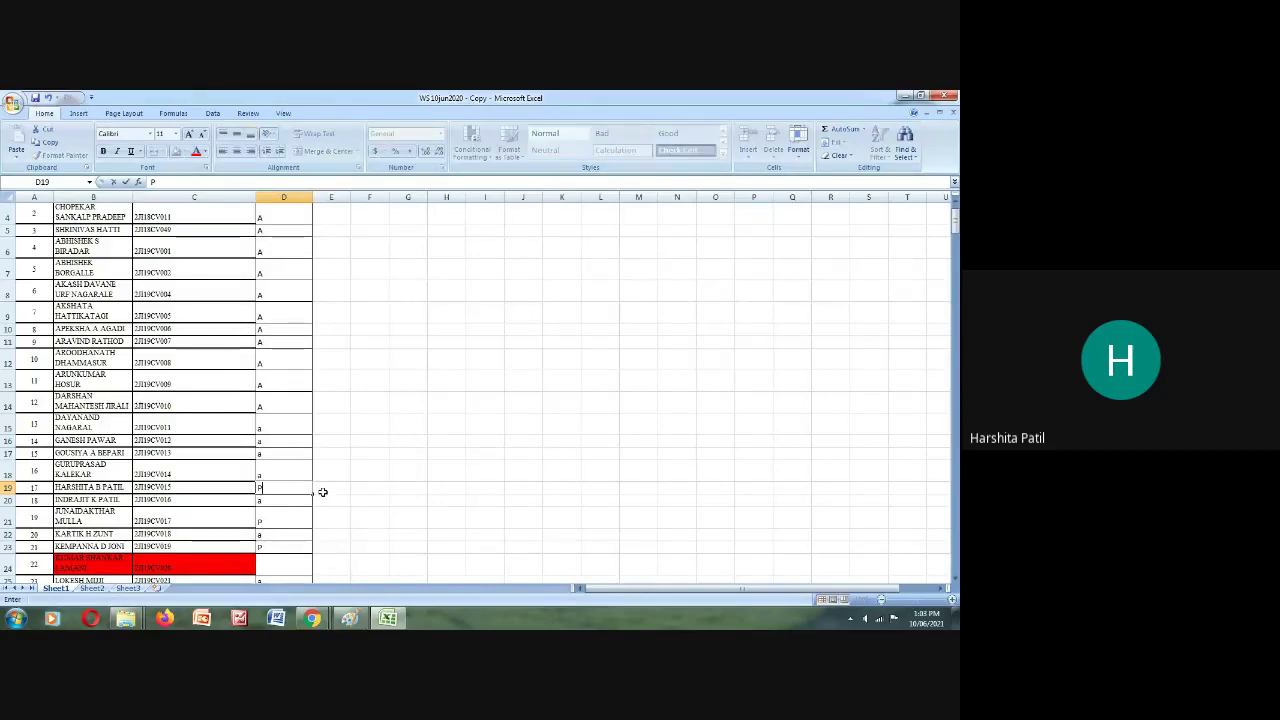
key("Return")
scroll(296, 513, "down", 1)
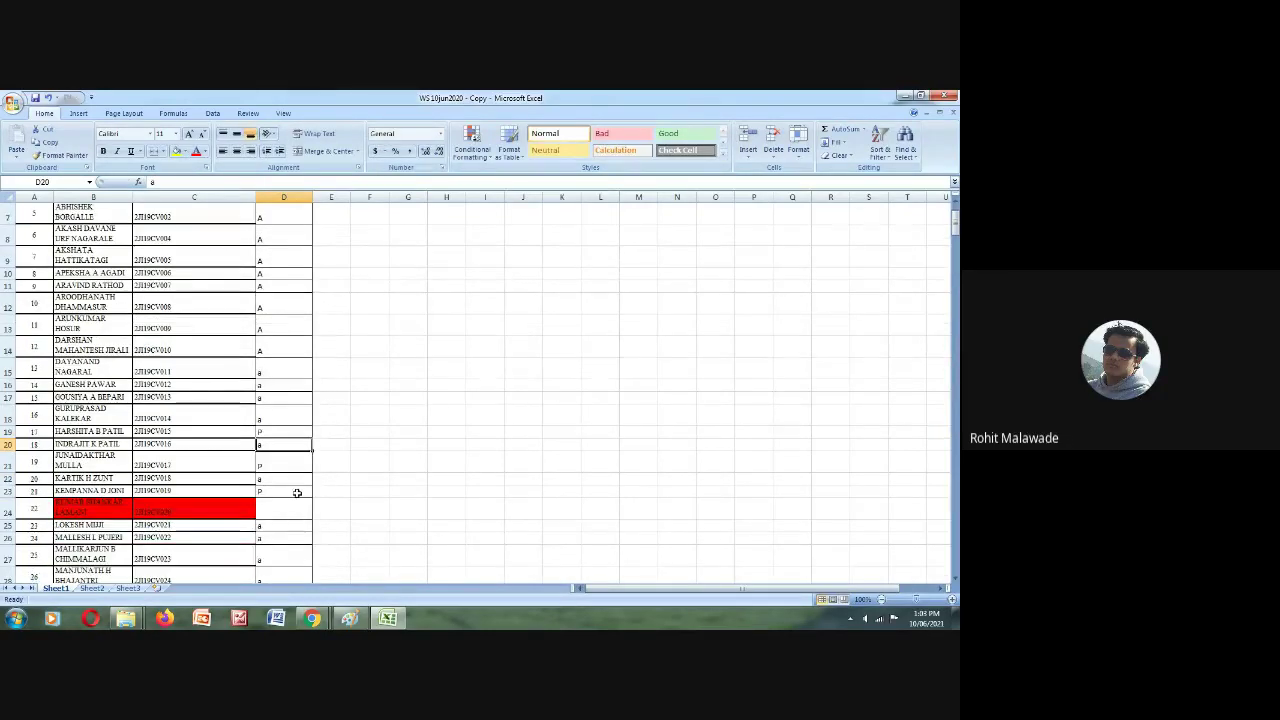
left_click(289, 465)
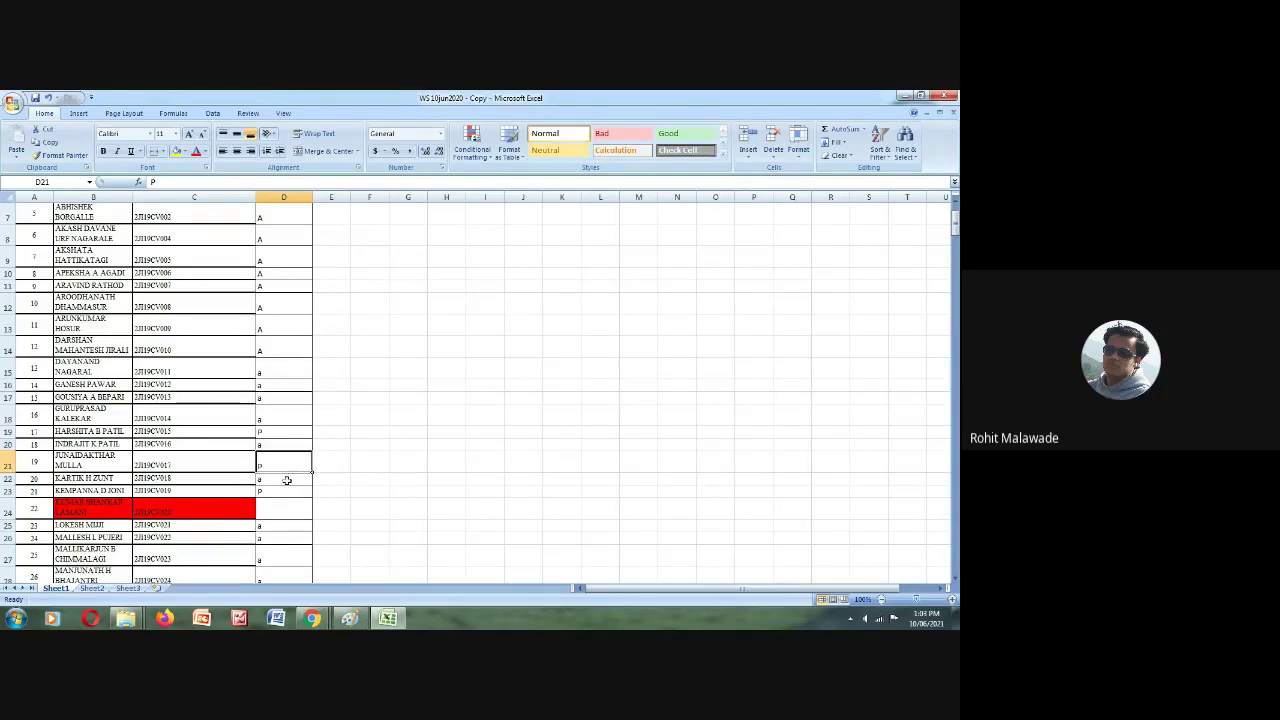
Step: Mark serial number 20 present by entering P in the Attendence column (cell D22)
left_click(287, 481)
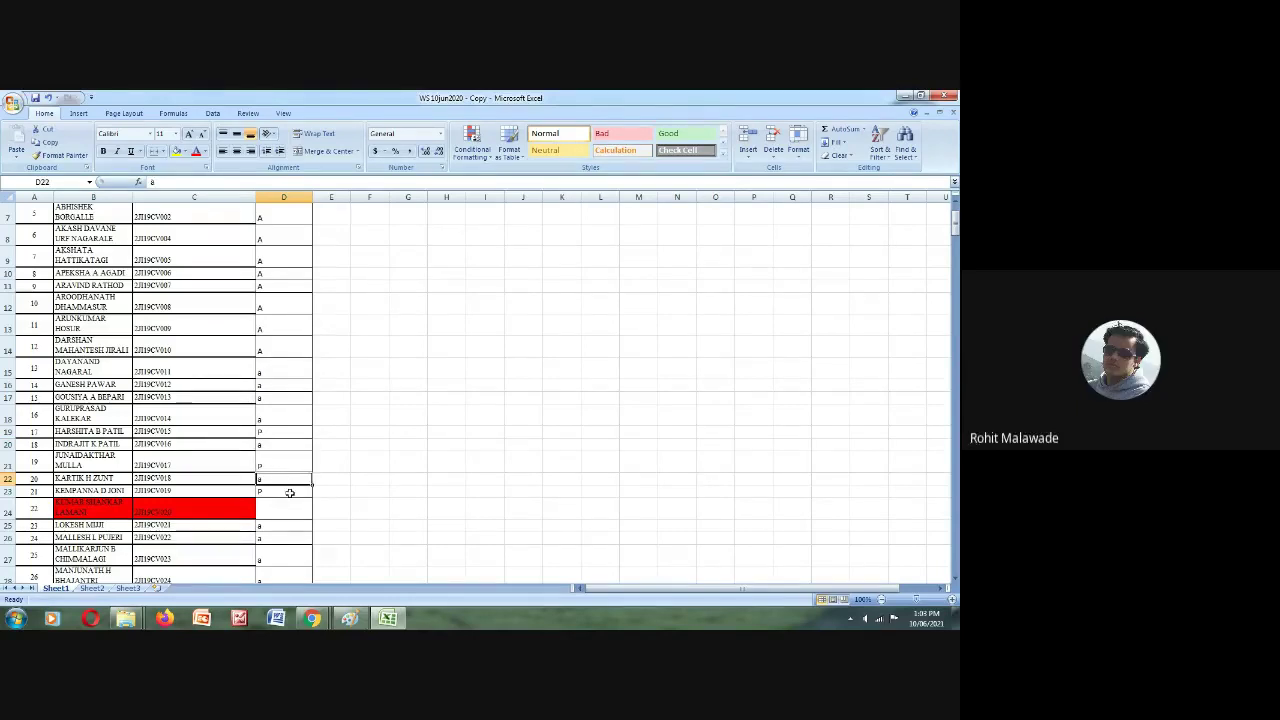
left_click(289, 492)
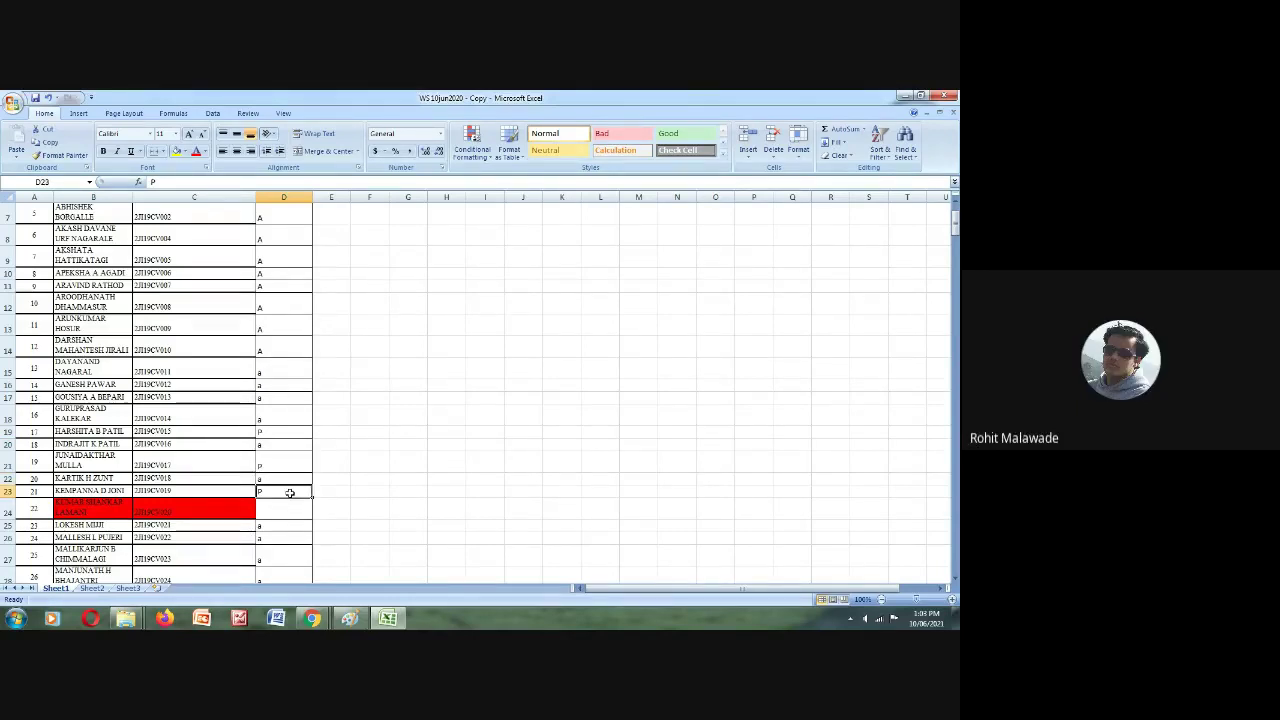
scroll(289, 492, "down", 1)
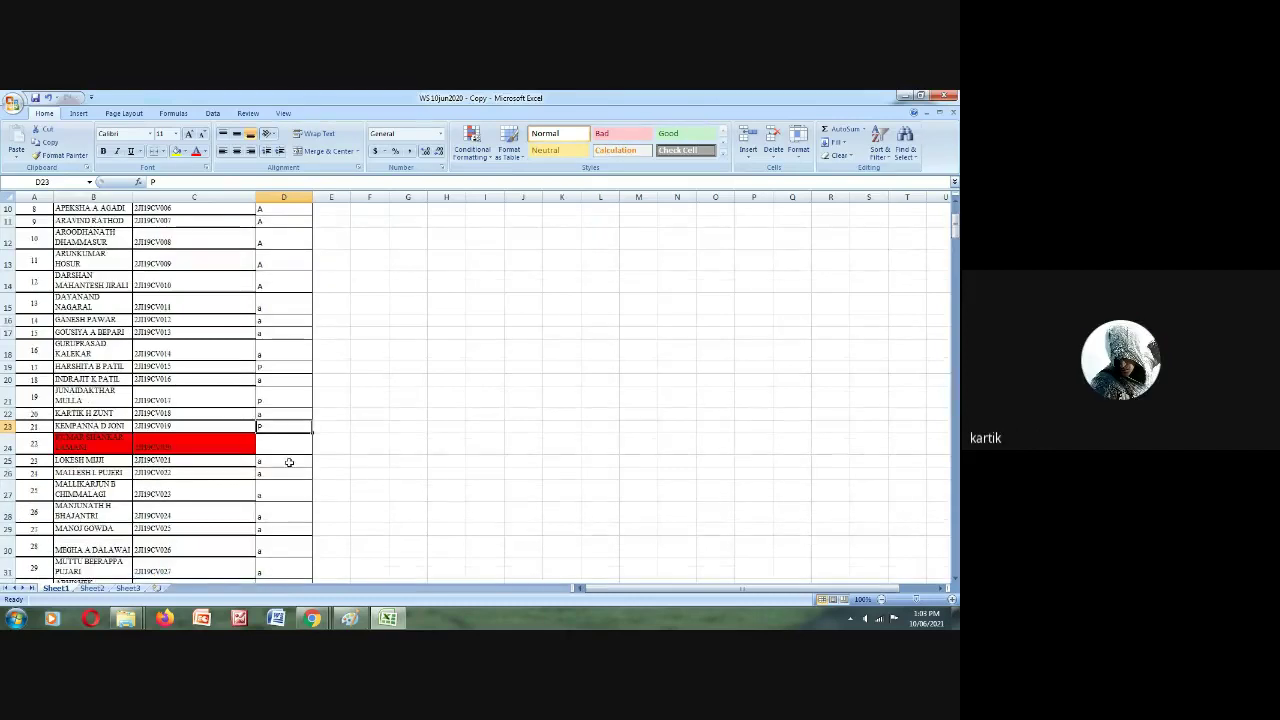
left_click(289, 462)
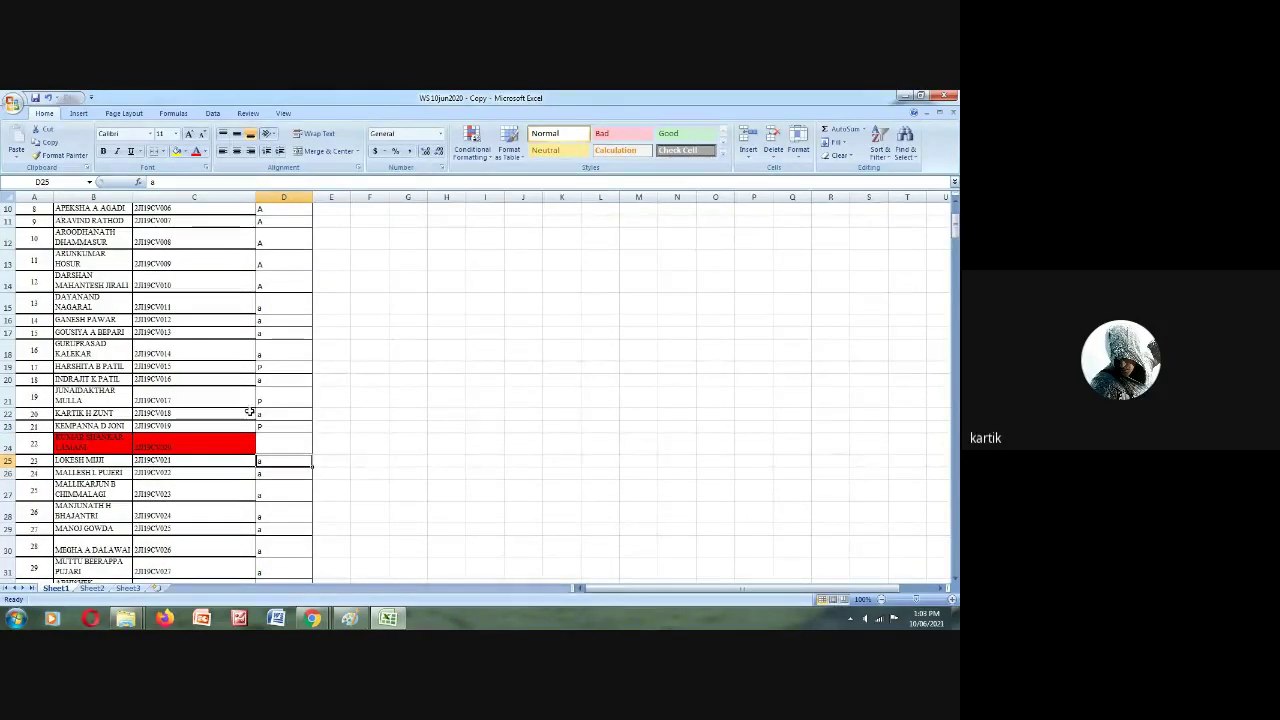
left_click(262, 415)
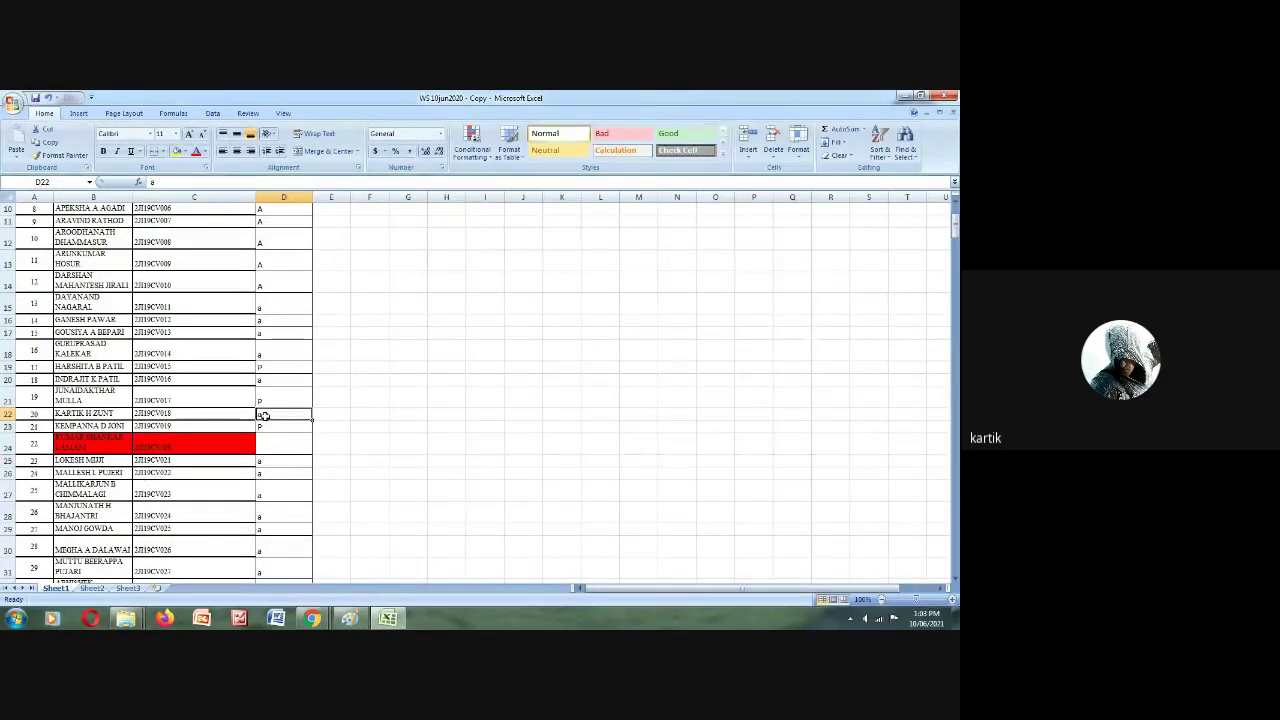
type("p")
left_click(375, 543)
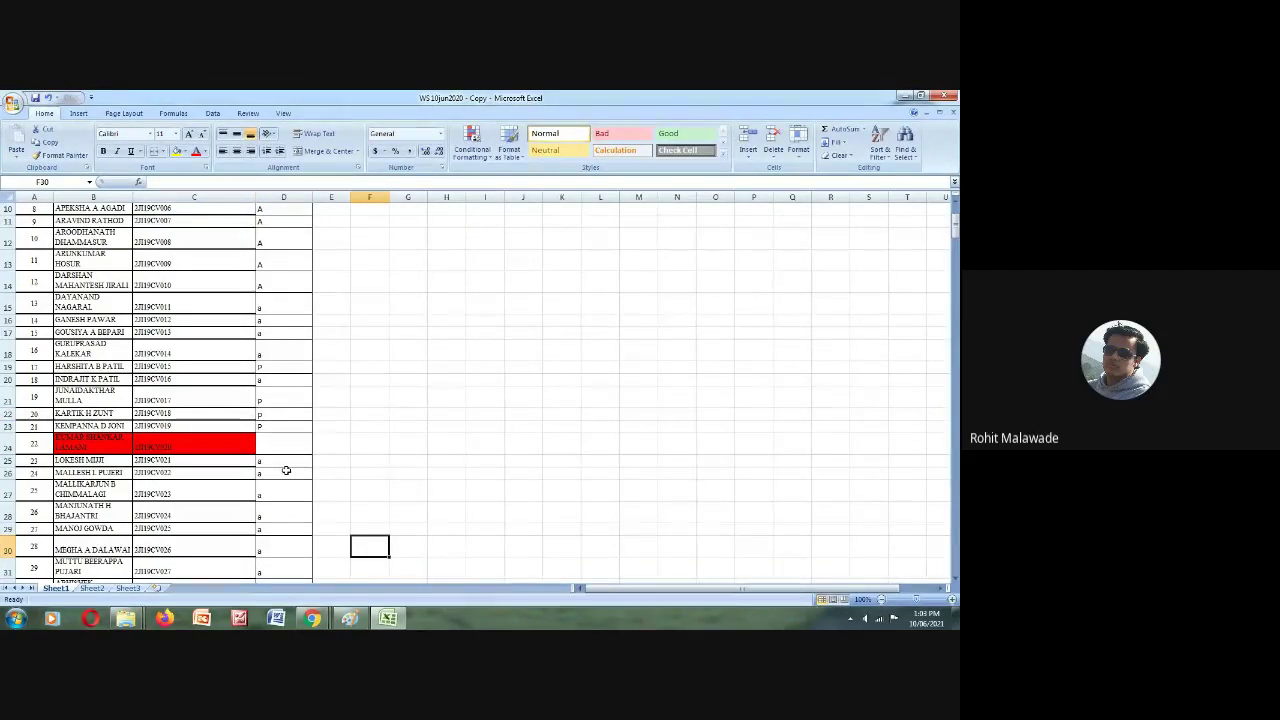
Step: Mark serial number 29 present by entering P in the Attendence column (cell D31)
scroll(289, 478, "down", 1)
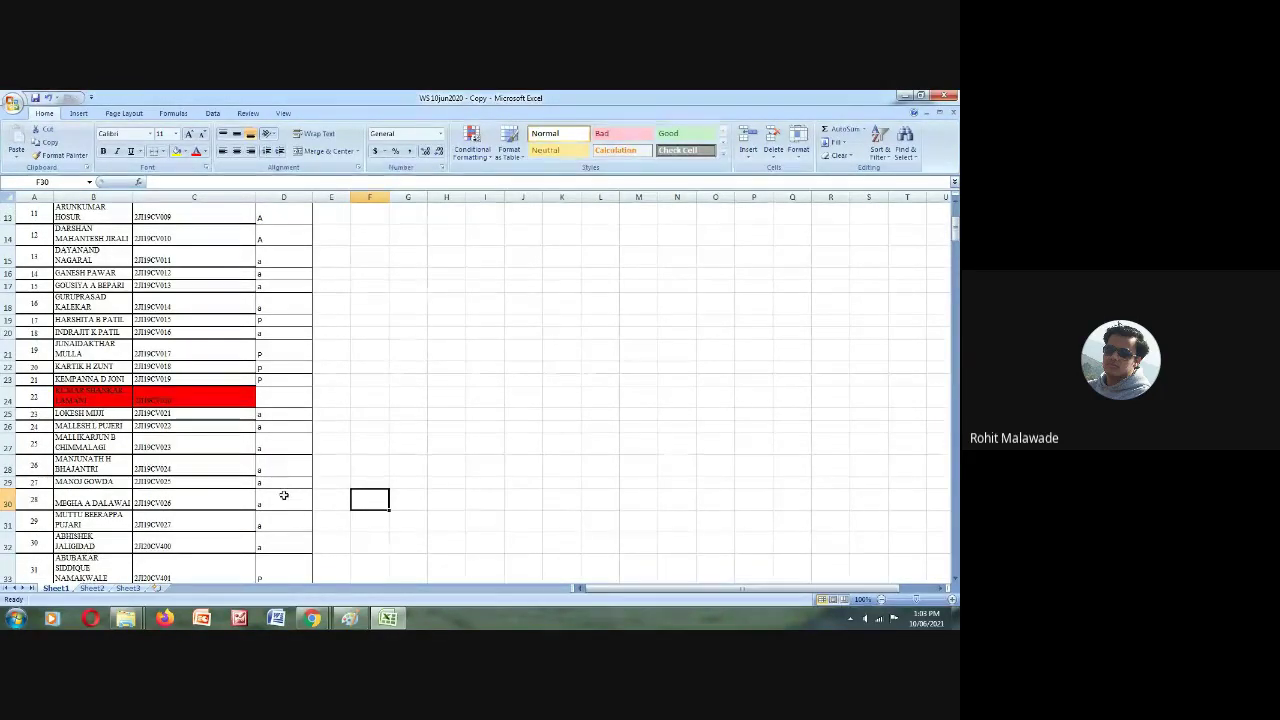
scroll(284, 495, "down", 1)
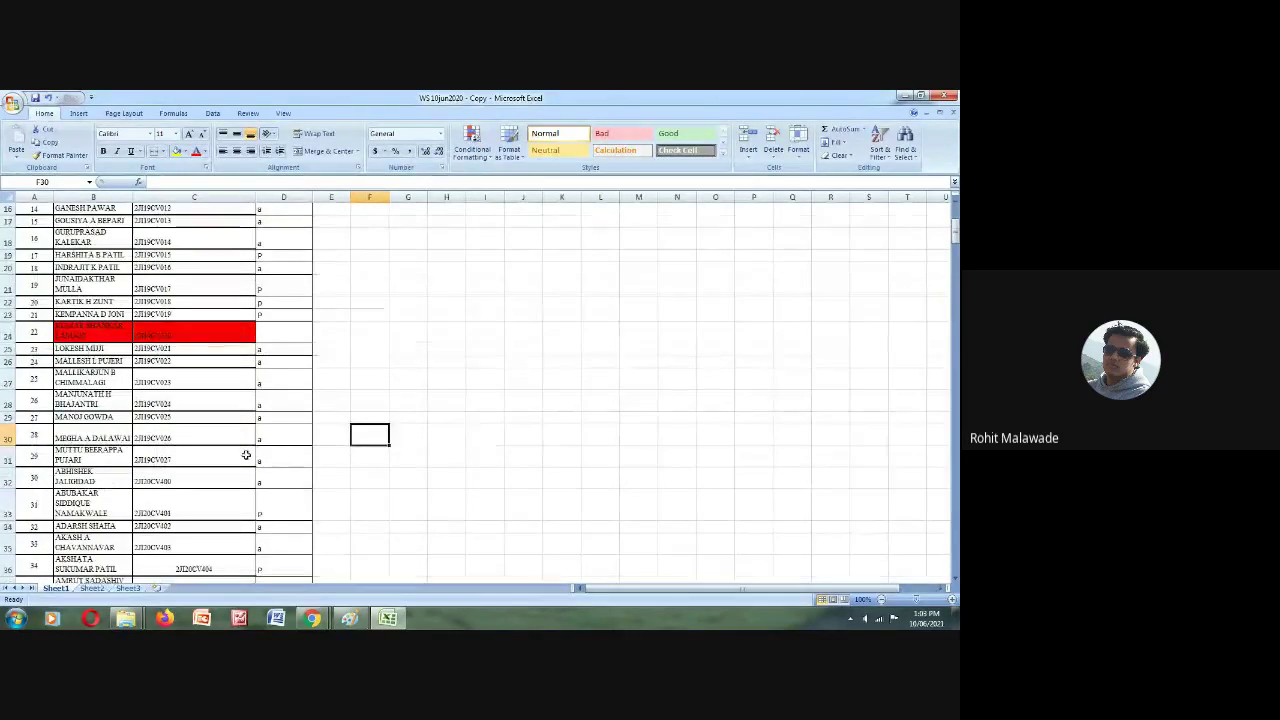
left_click(279, 432)
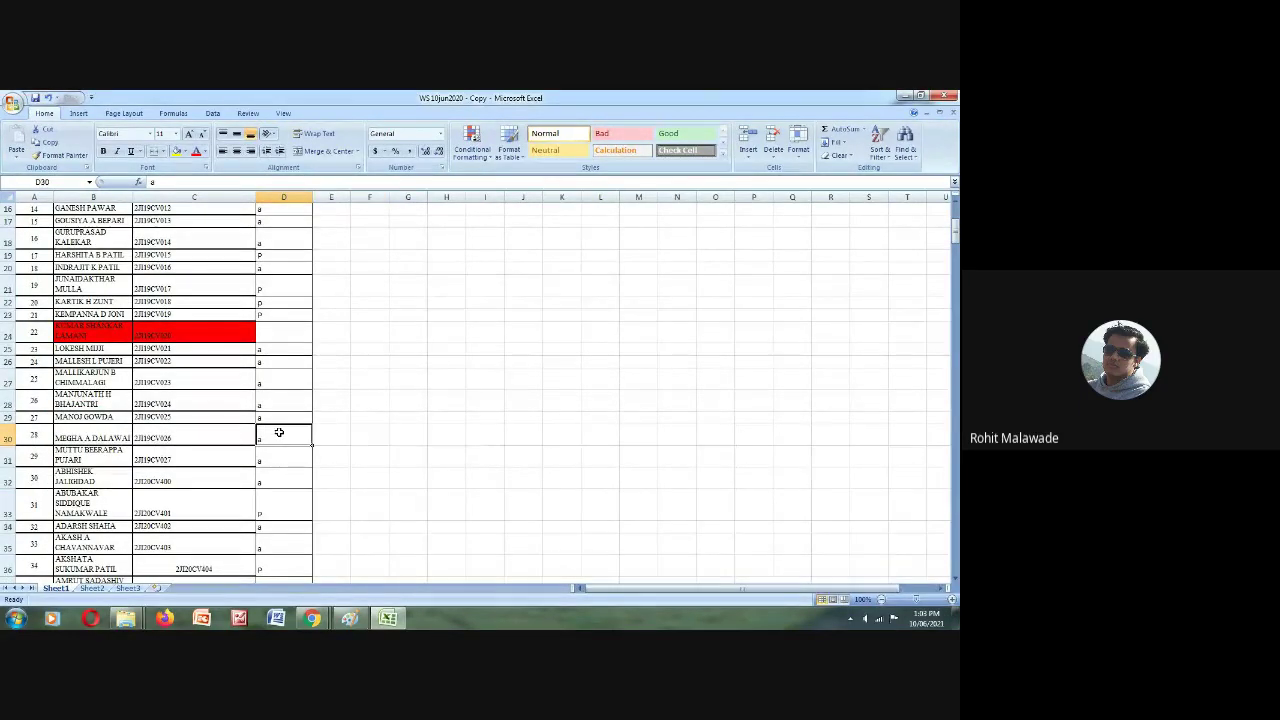
key("Down")
key("Down")
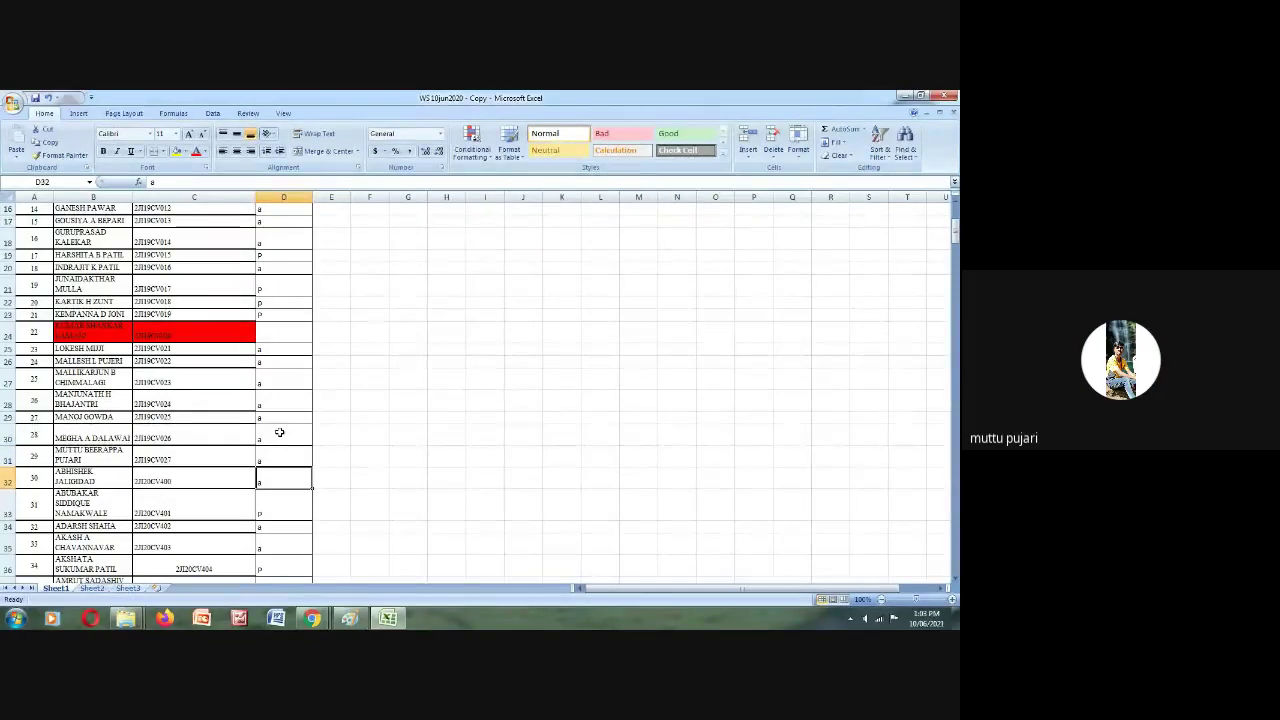
key("Up")
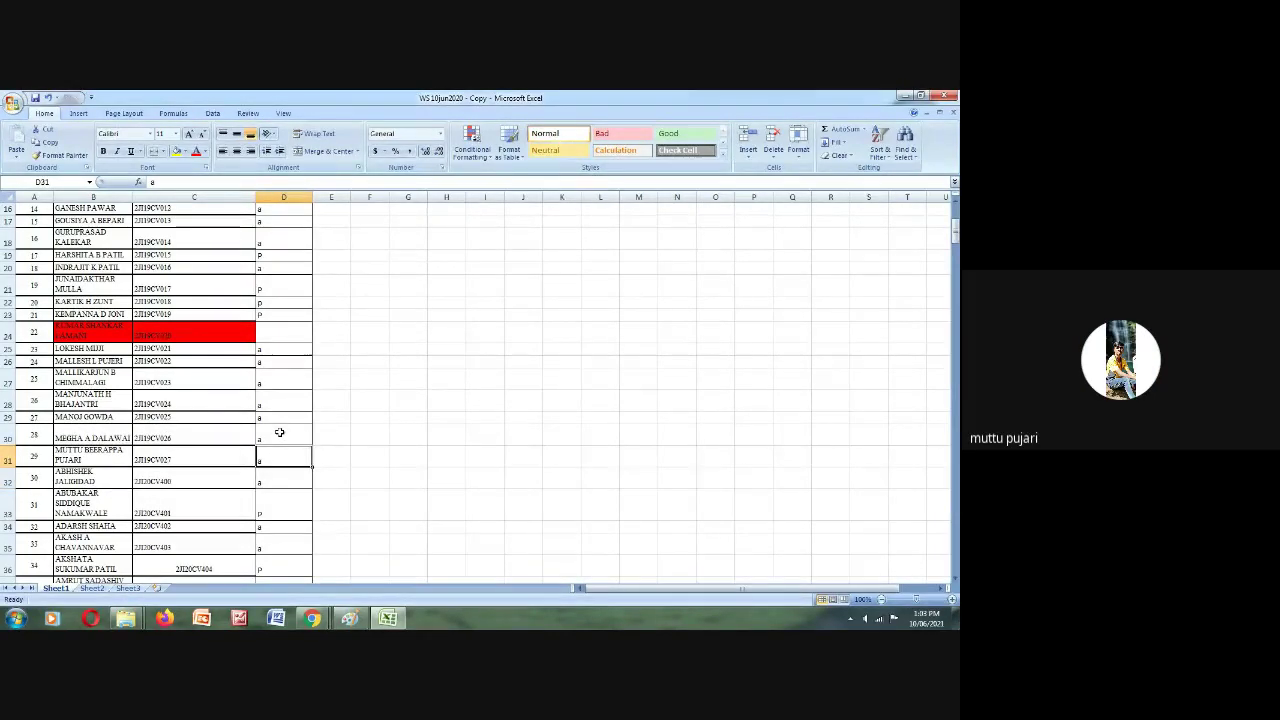
type("p")
key("Return")
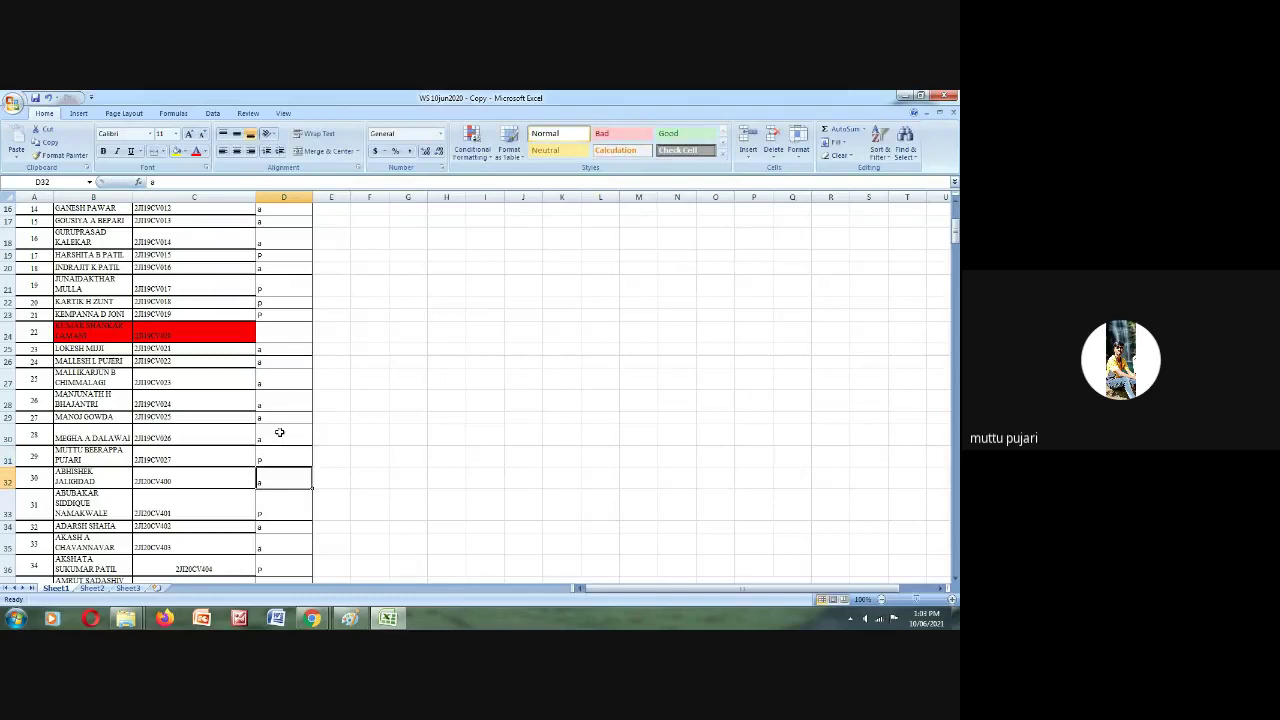
Step: Enter P in the Attendence column for serial number 30 (cell D32)
key("Down")
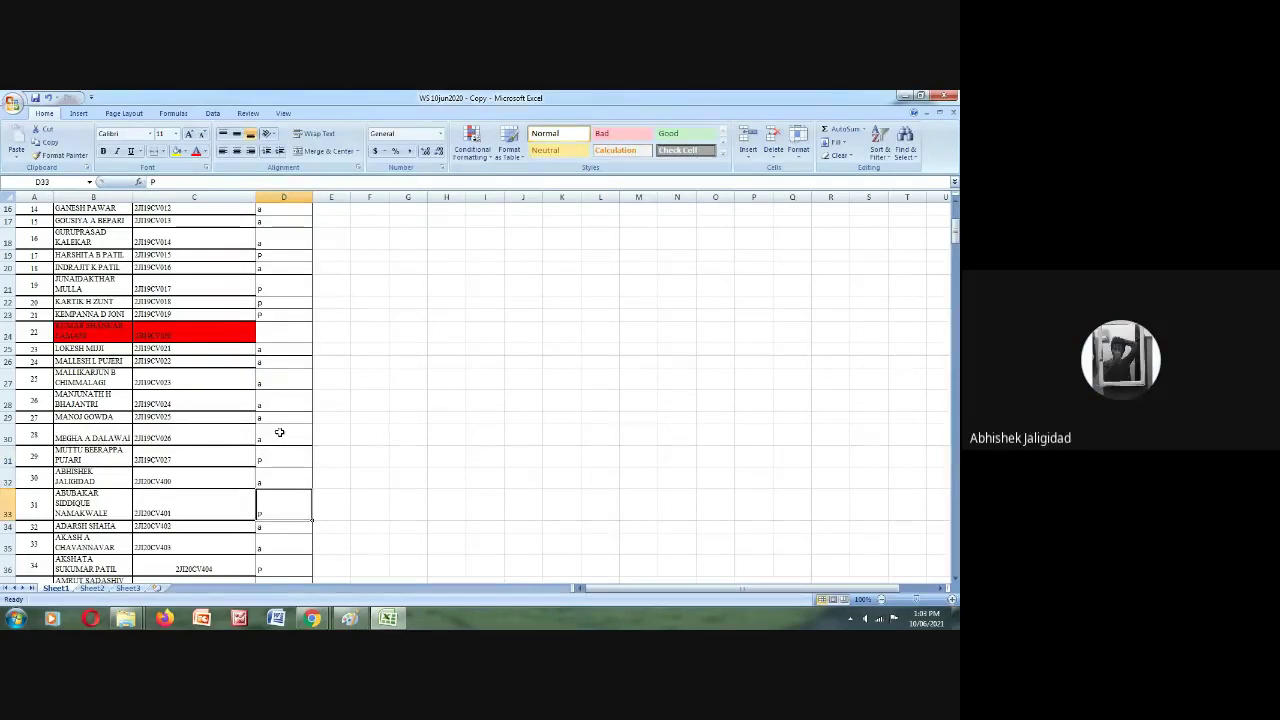
key("Up")
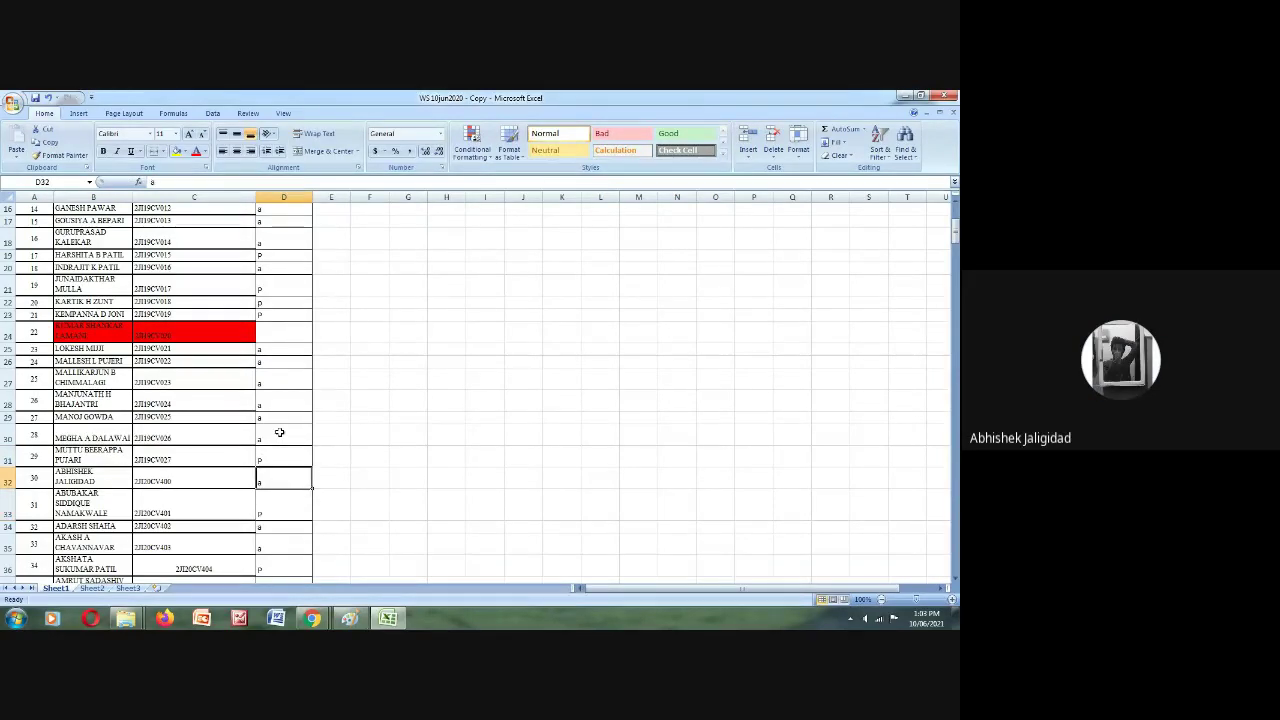
type("p")
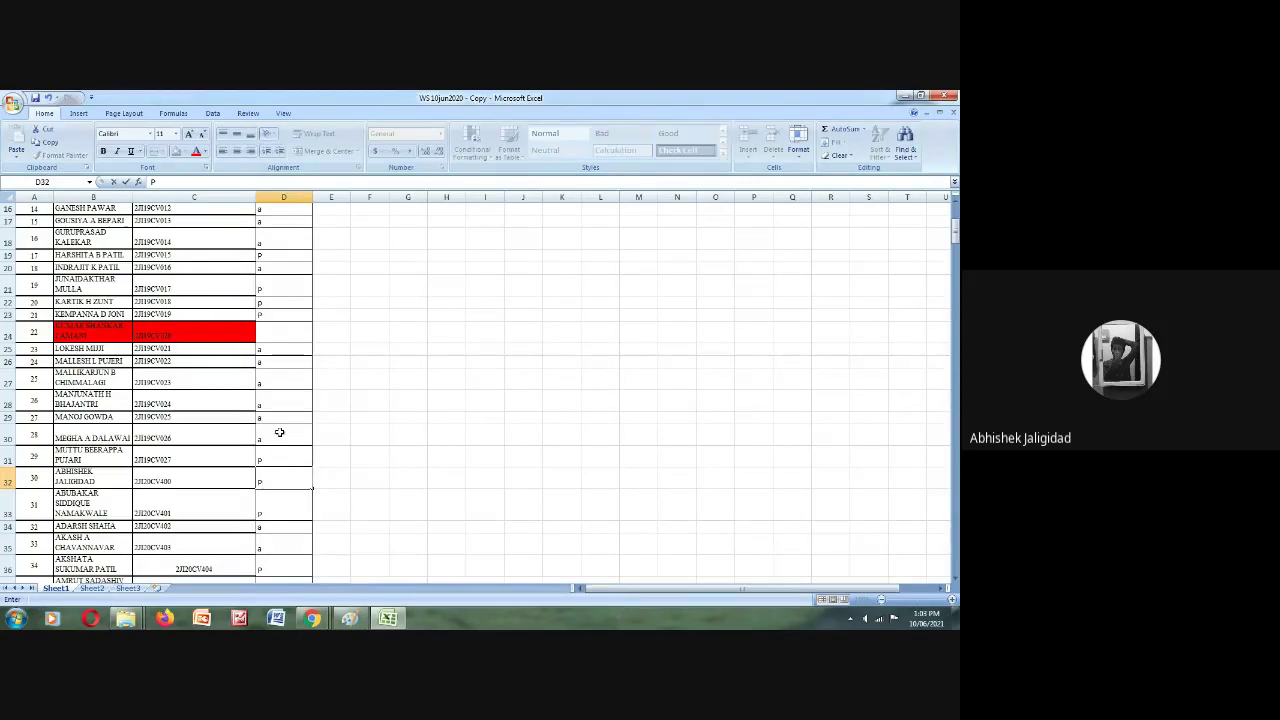
key("Return")
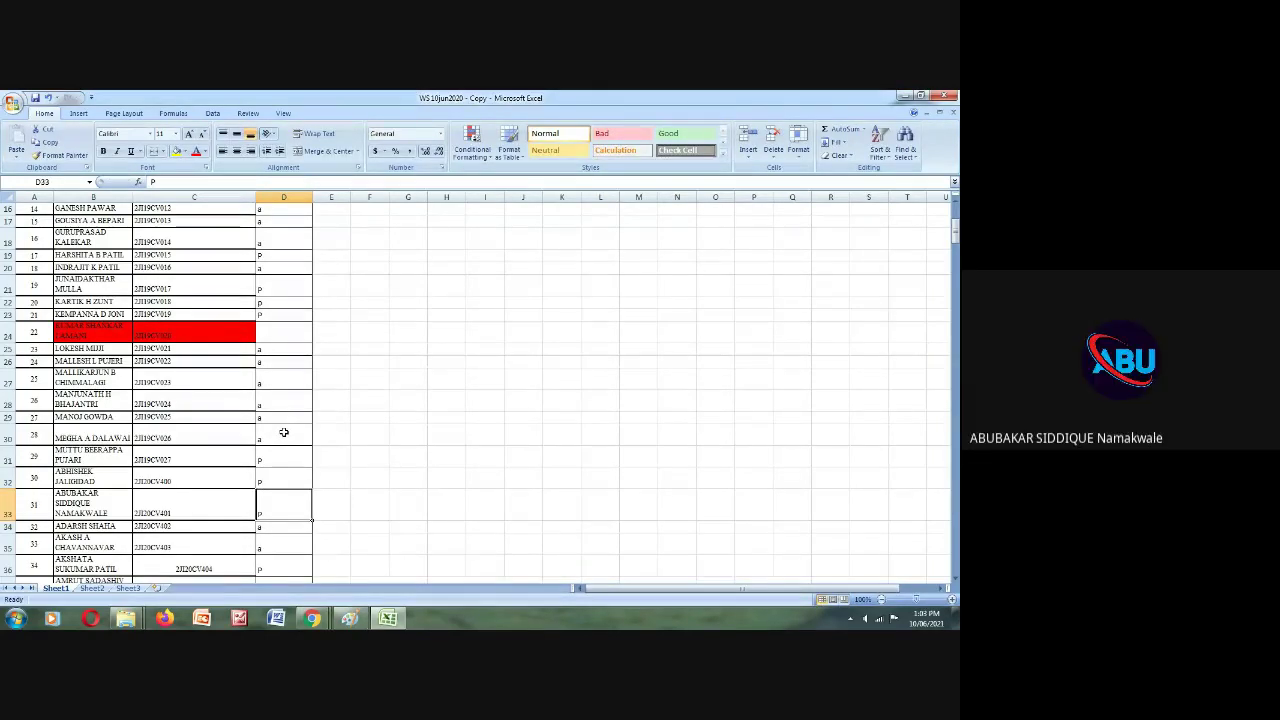
Step: Go through serial numbers 31 to 35 and enter A in the Attendence column for serial number 36 (cell D38)
key("Return")
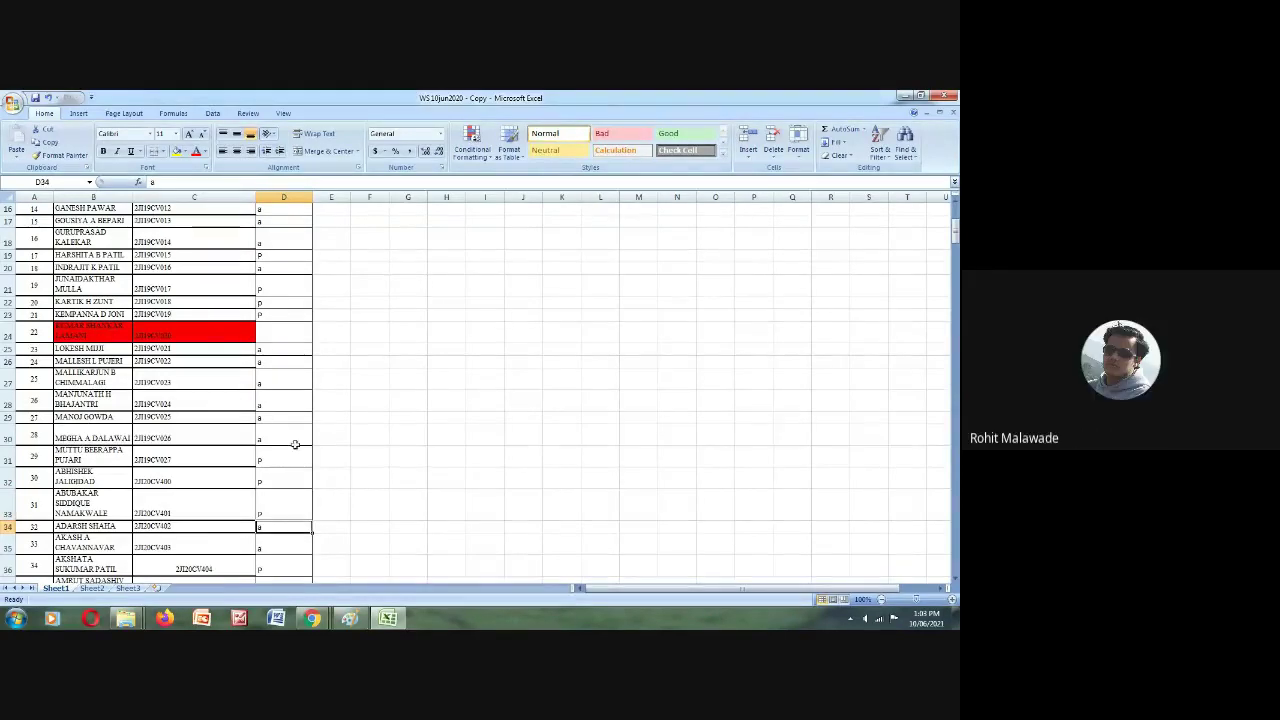
key("Return")
key("Return")
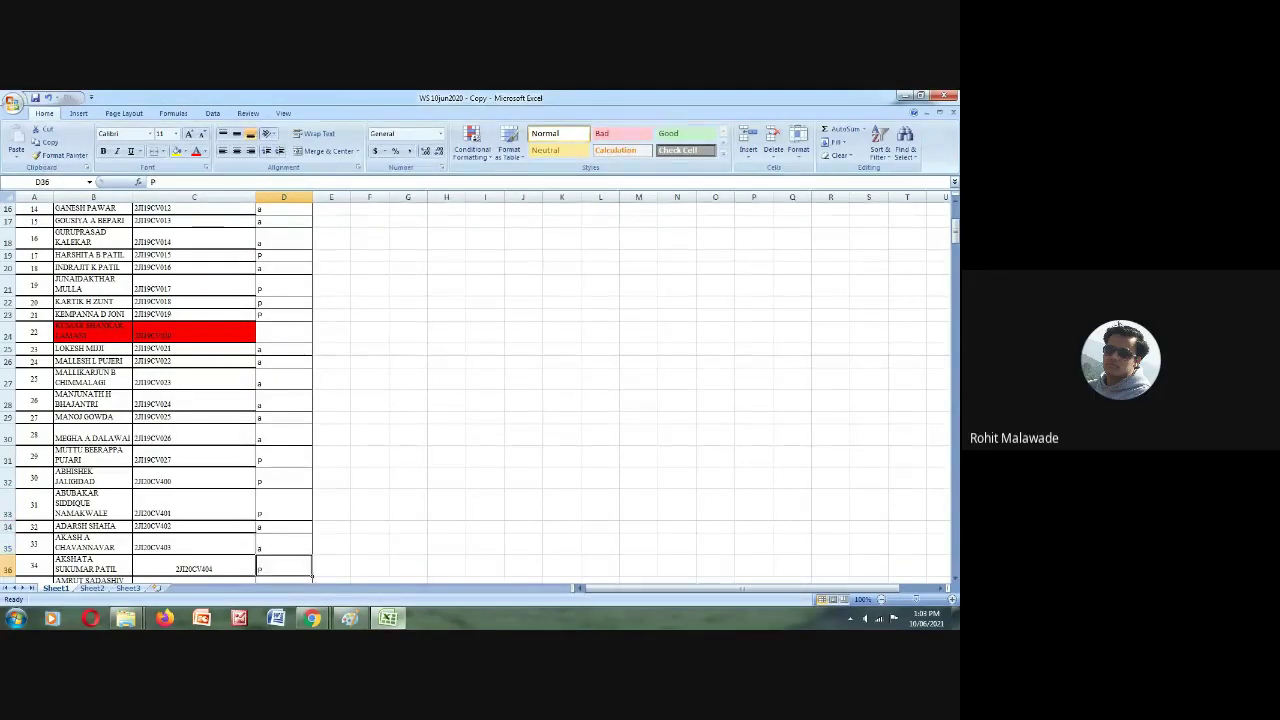
scroll(300, 390, "down", 1)
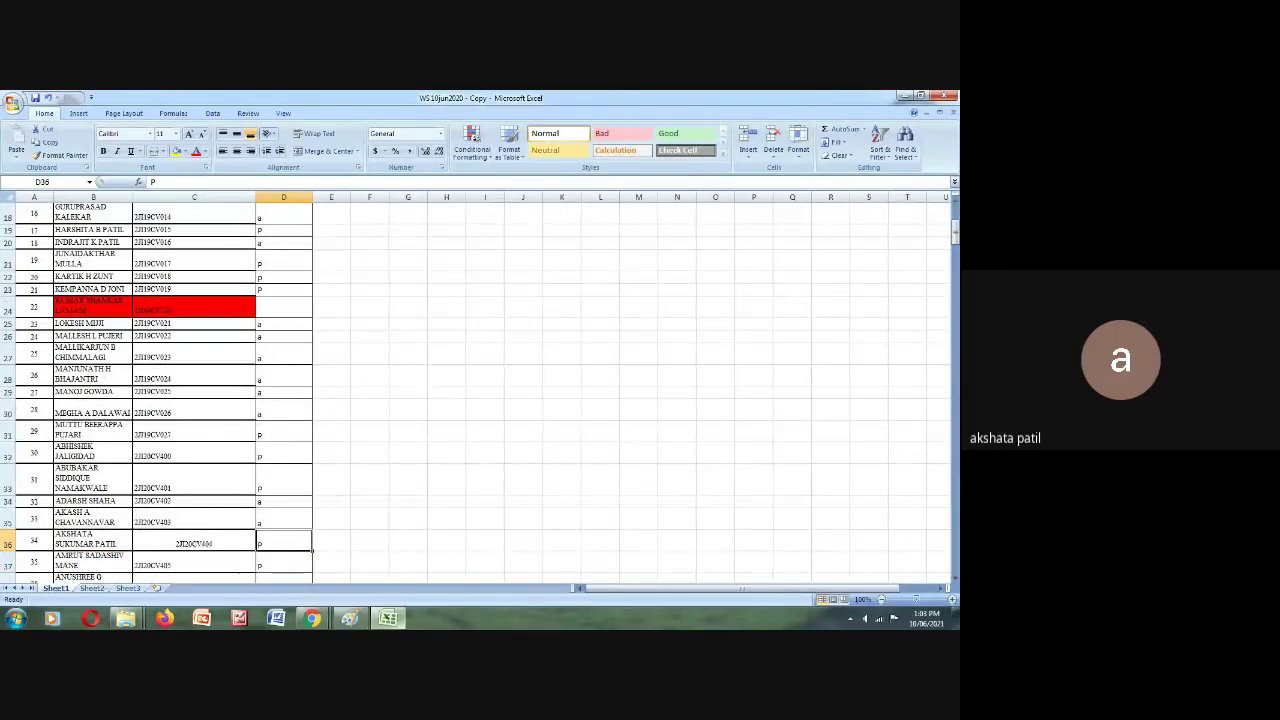
key("Return")
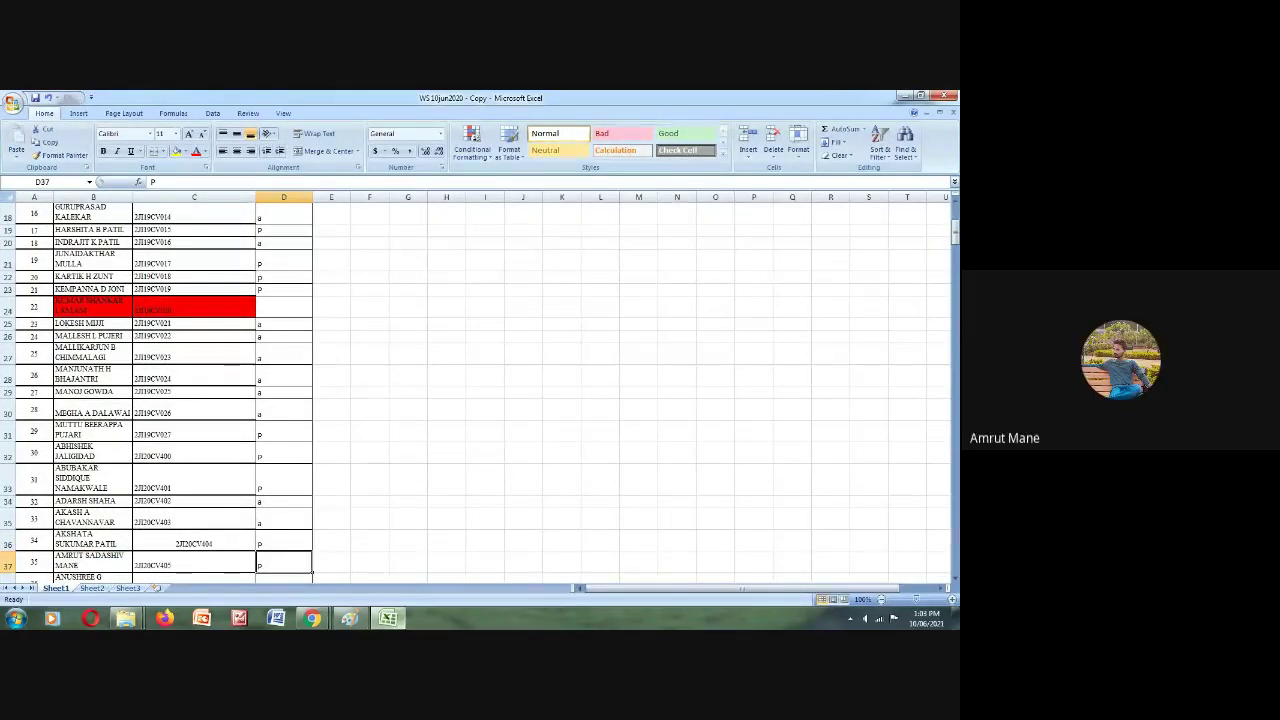
key("Return")
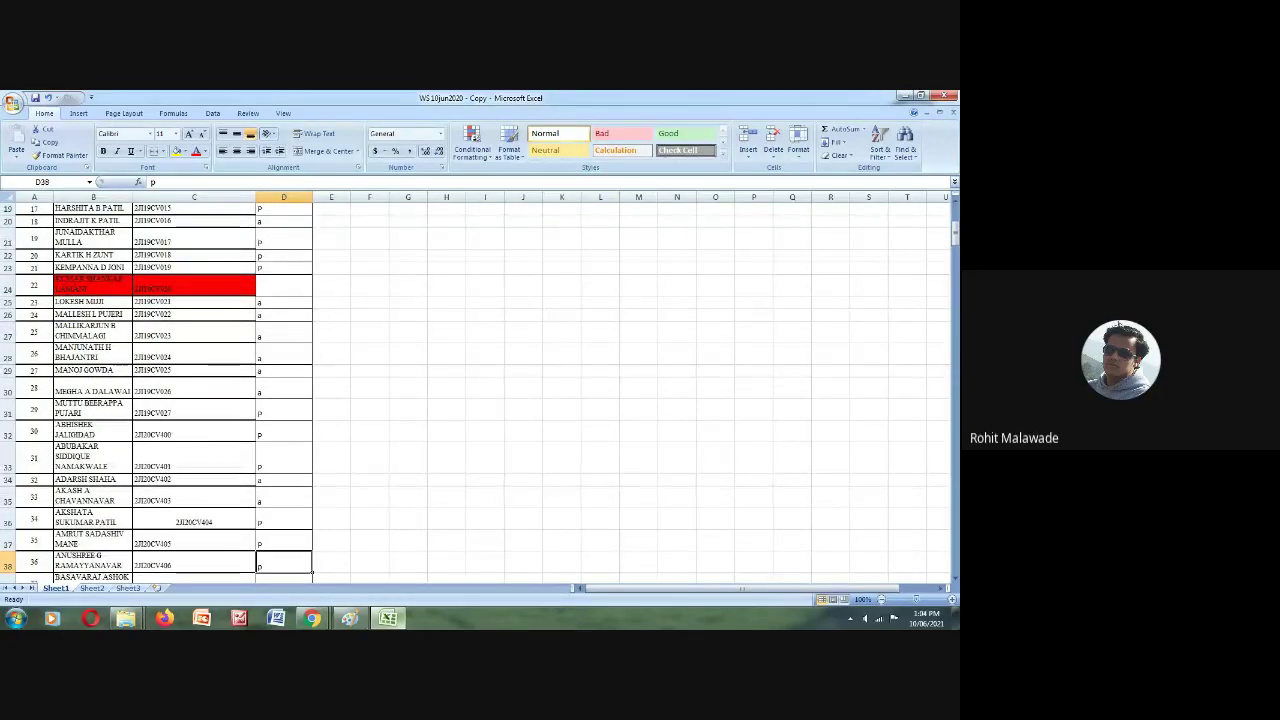
type("A")
key("Return")
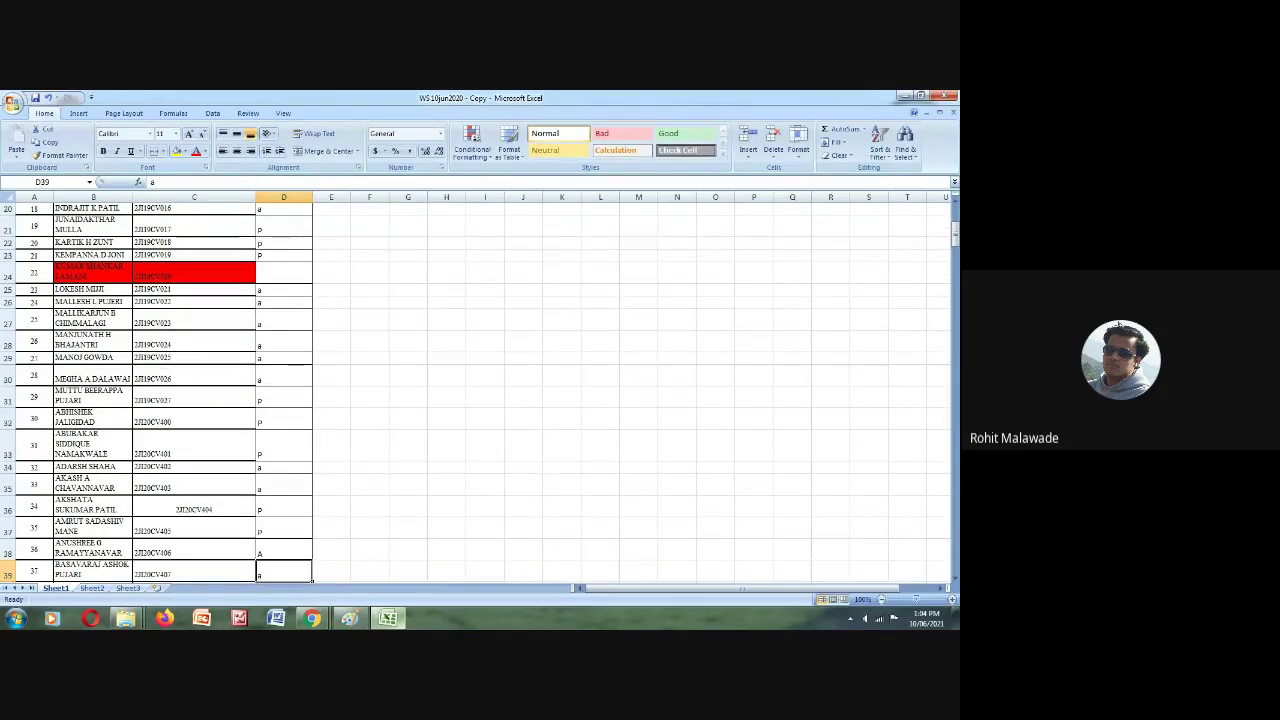
Step: Enter P in the Attendence column for serial number 39 (cell D41)
key("Return")
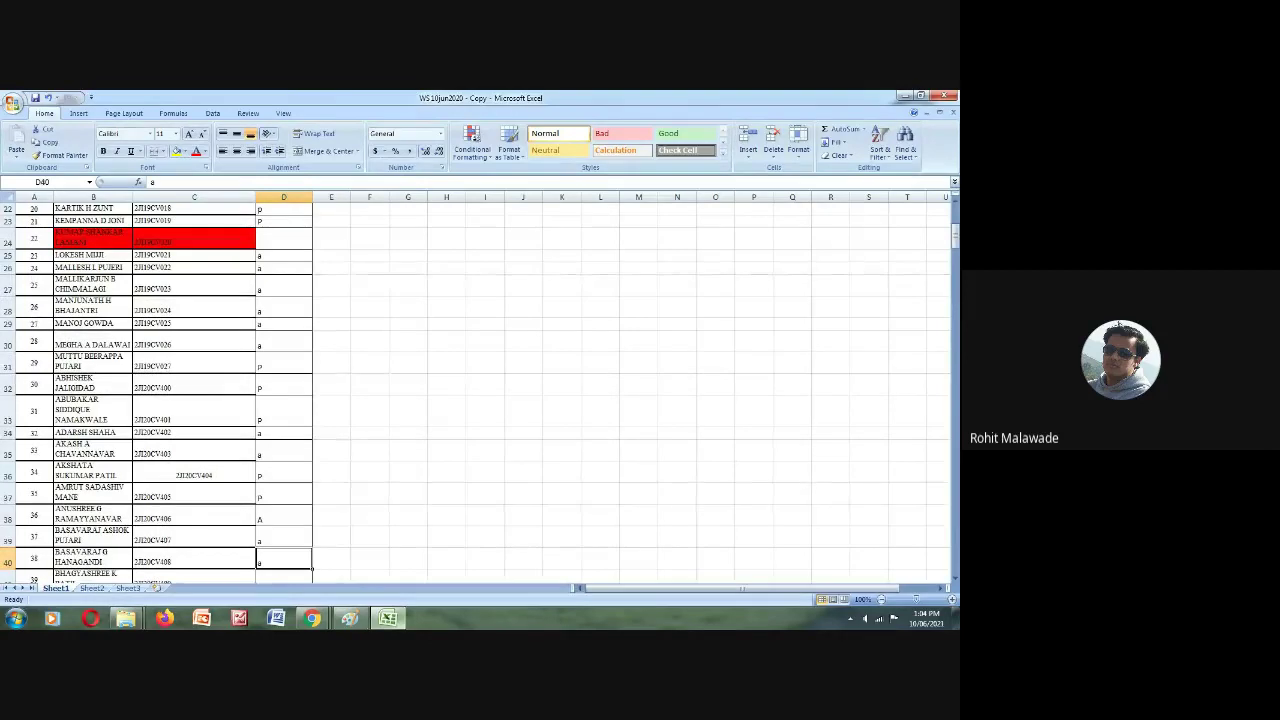
key("Return")
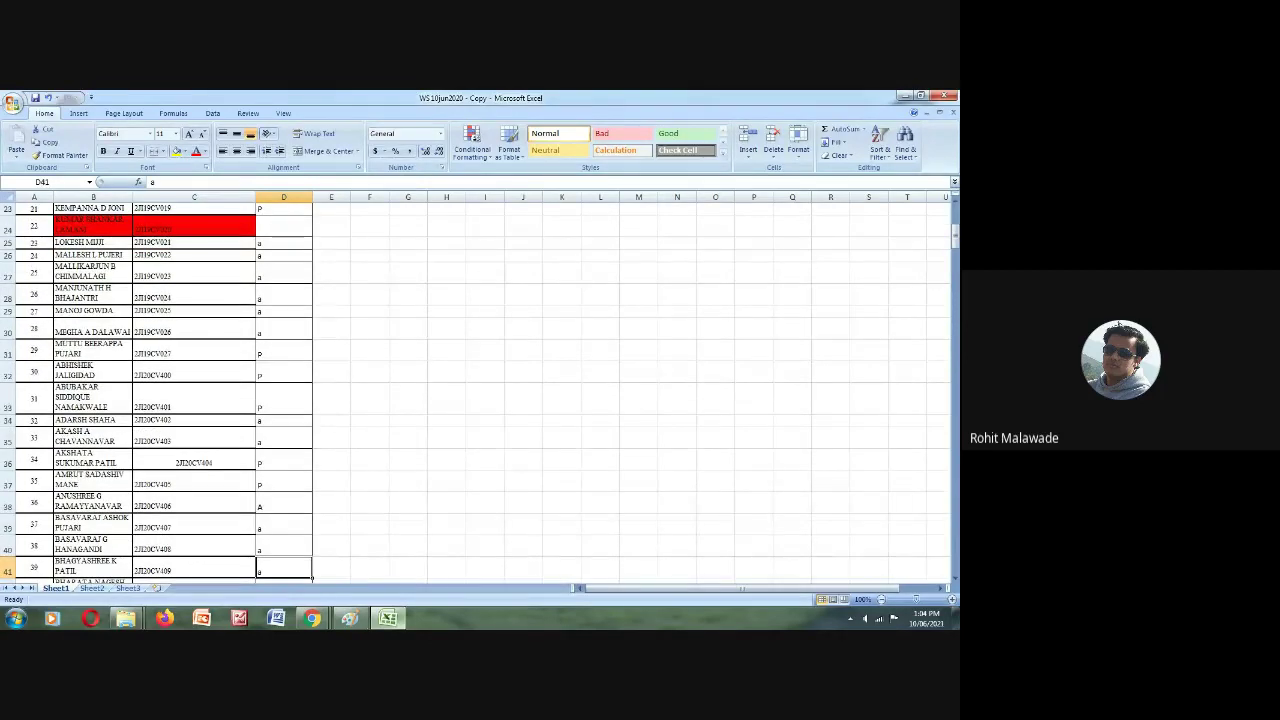
key("Return")
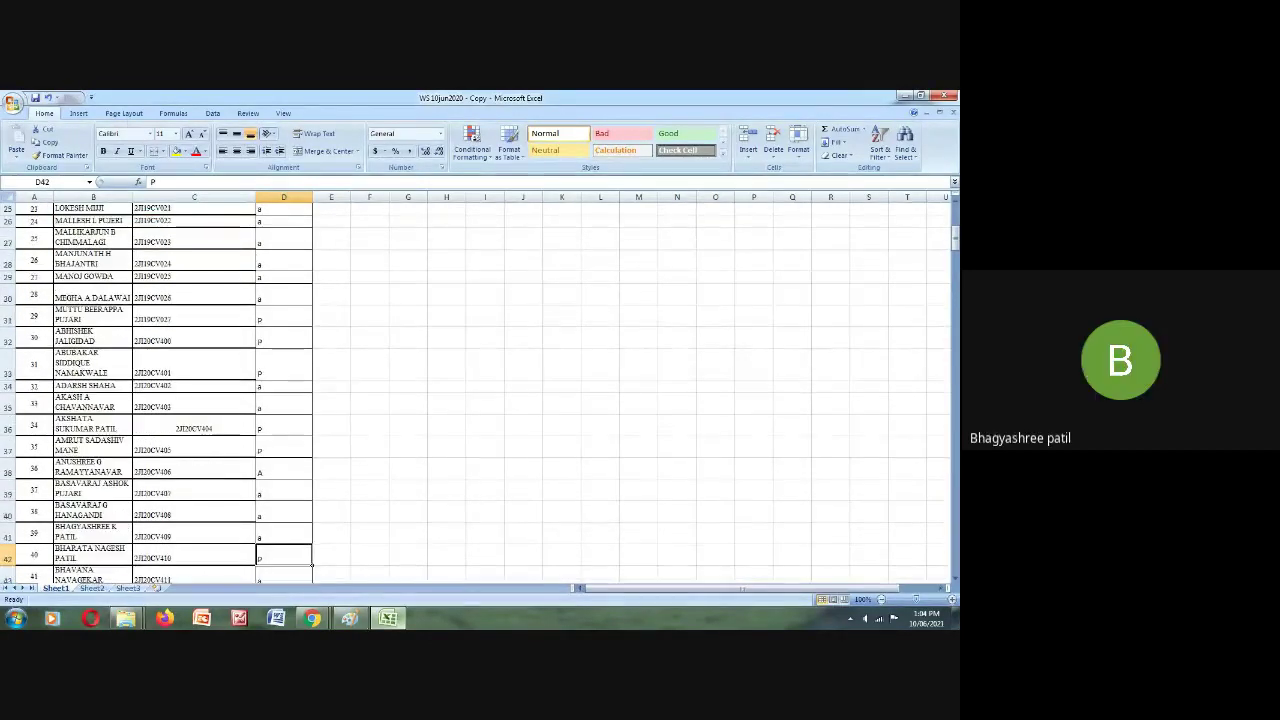
left_click(284, 536)
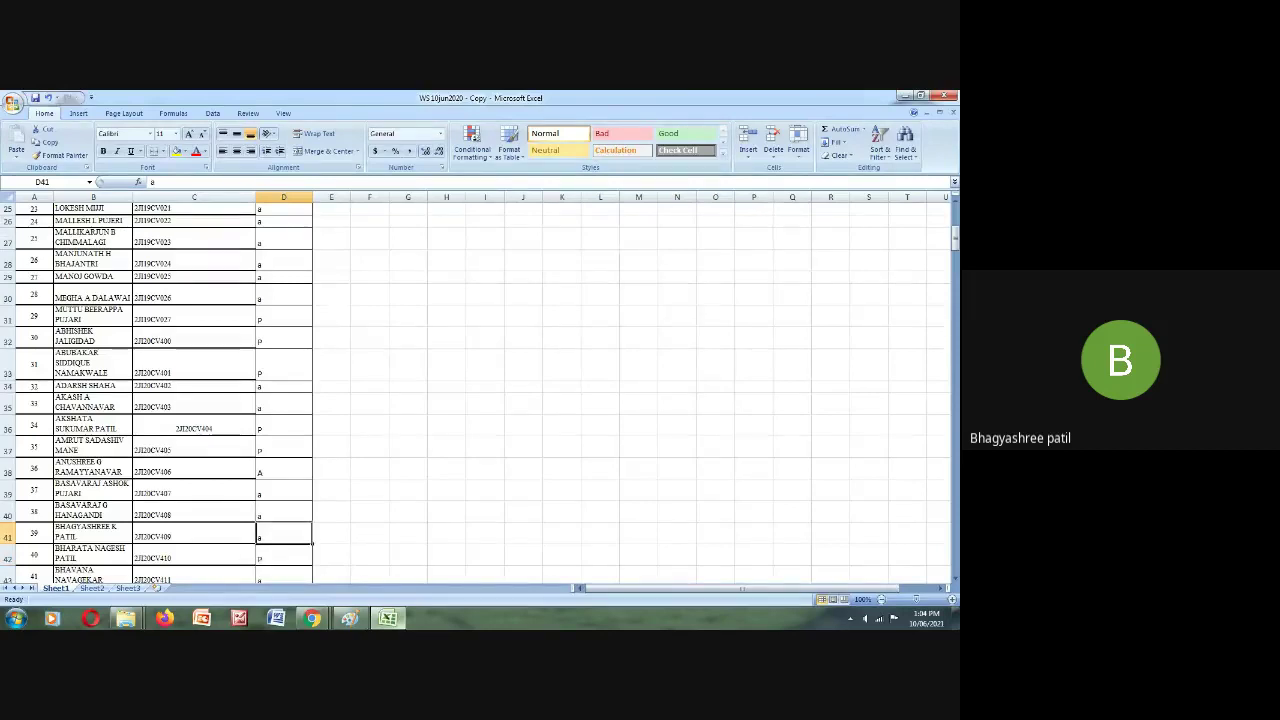
type("p")
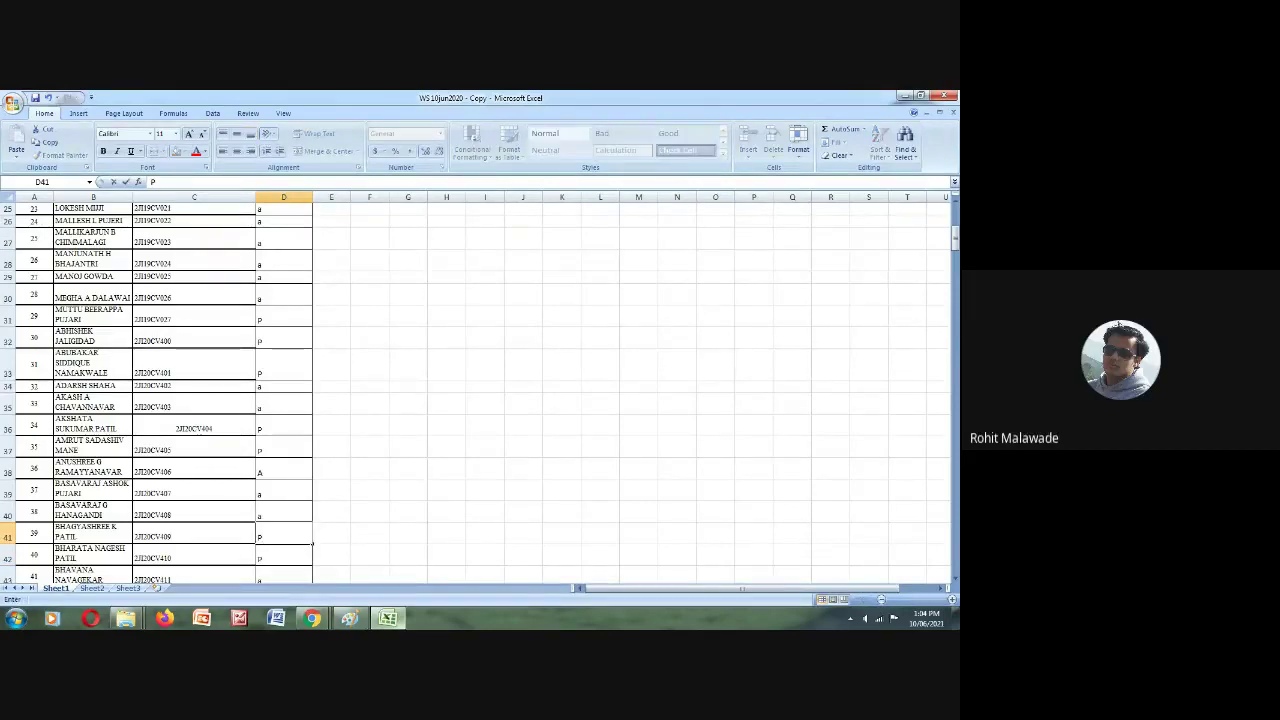
key("Return")
Step: Go past serial numbers 40 to 46 and enter P in the Attendence column for serial numbers 47 and 48 (cells D49 and D50)
key("Return")
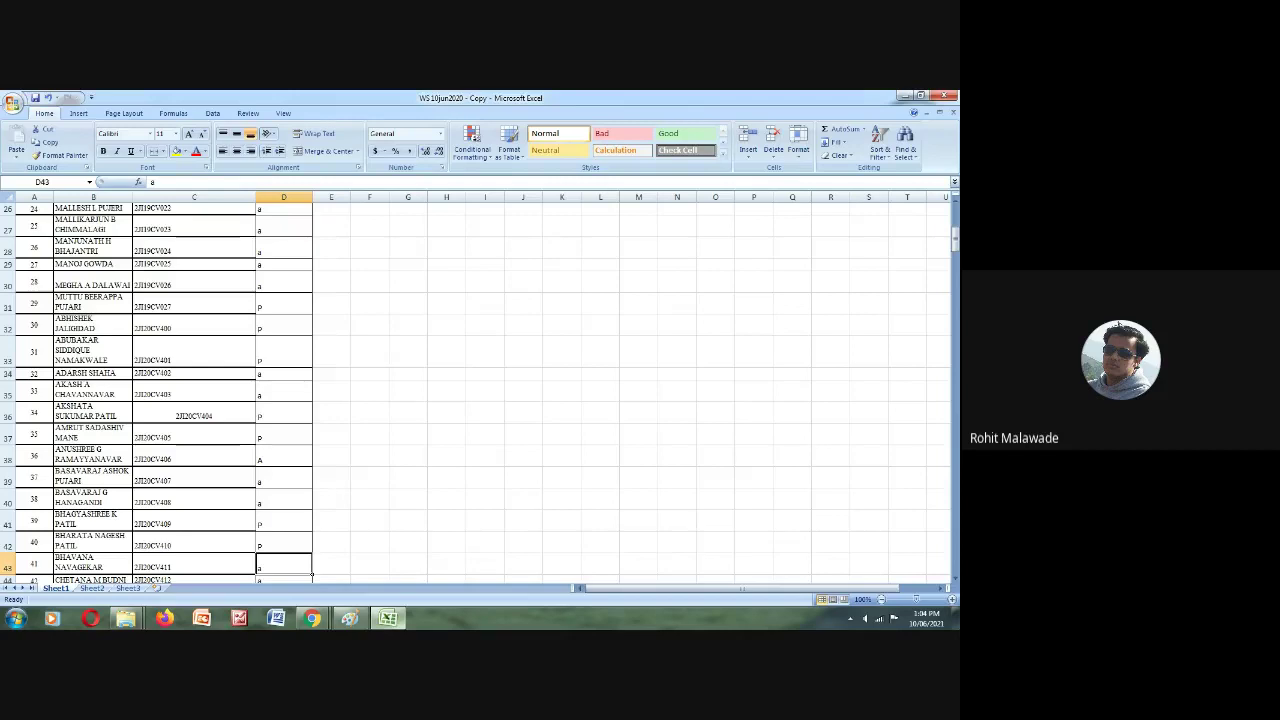
key("Down")
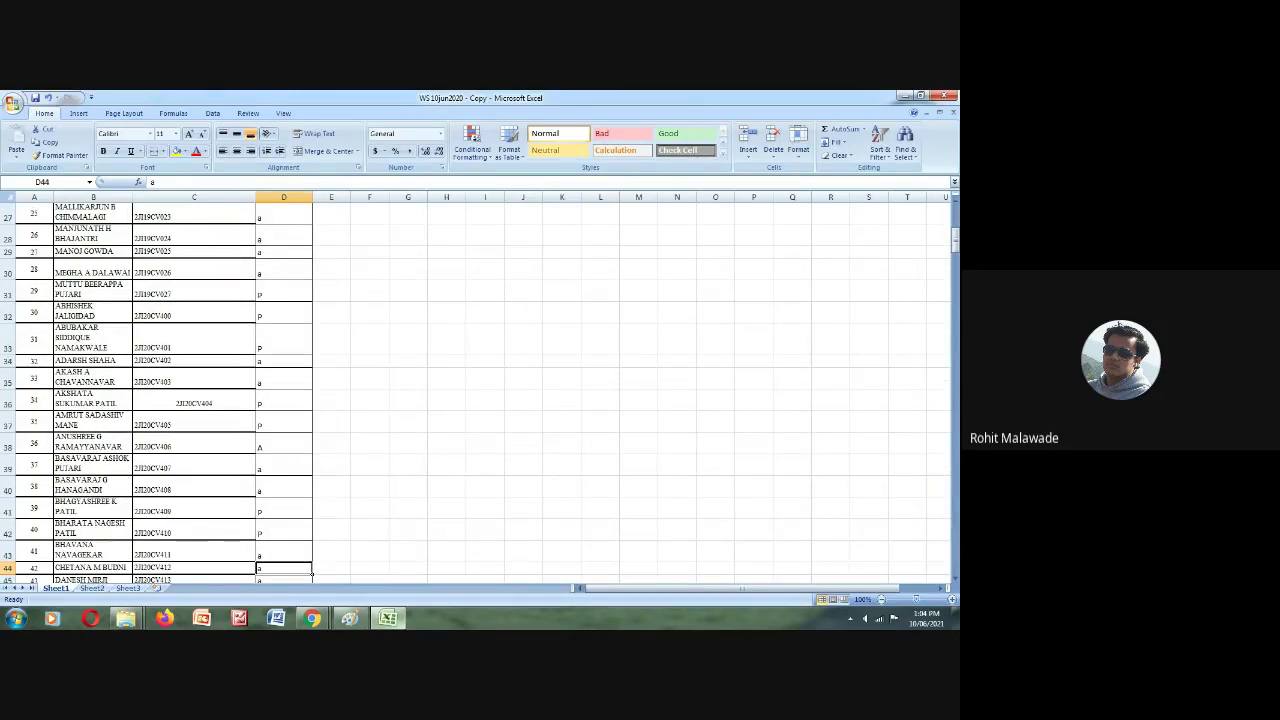
key("Down")
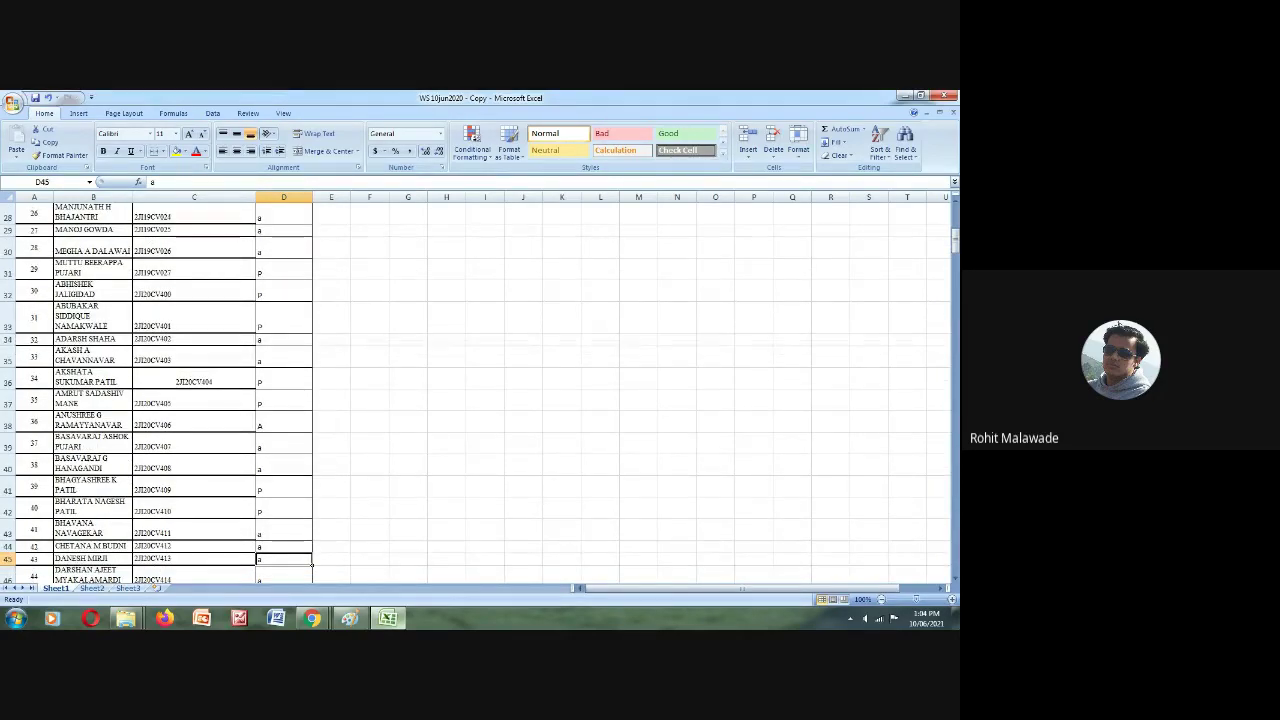
key("Down")
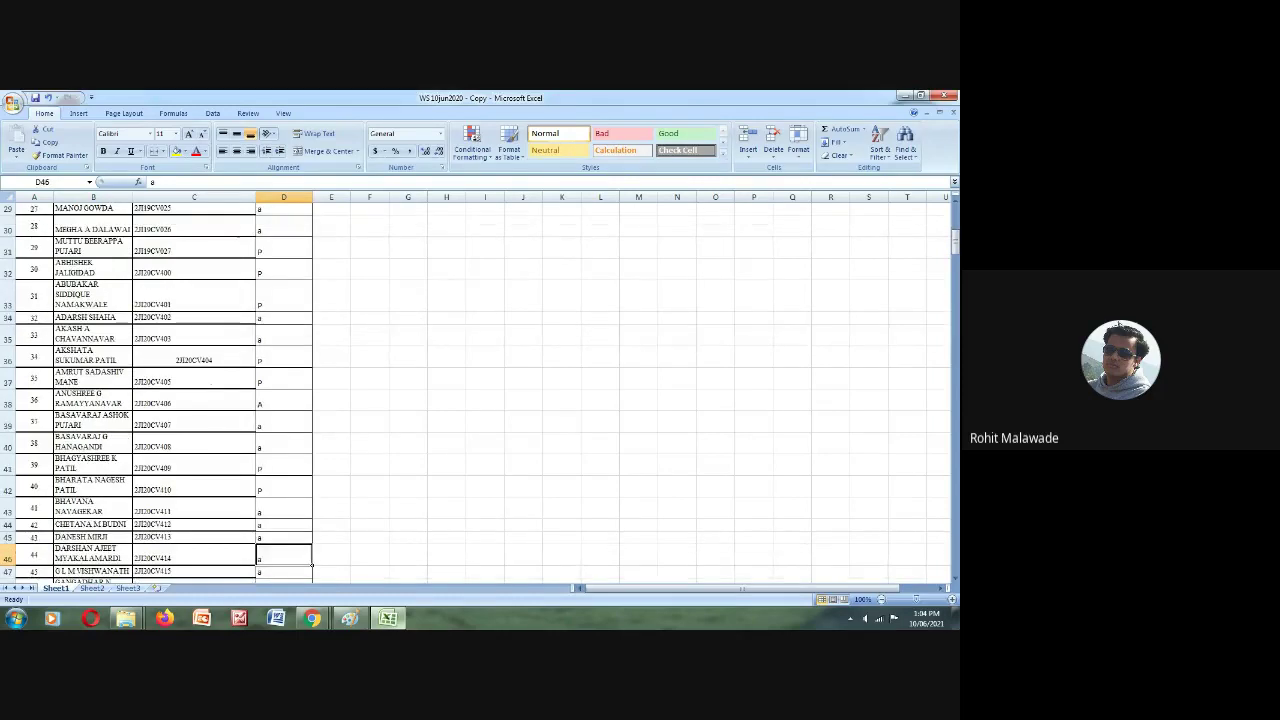
key("Down")
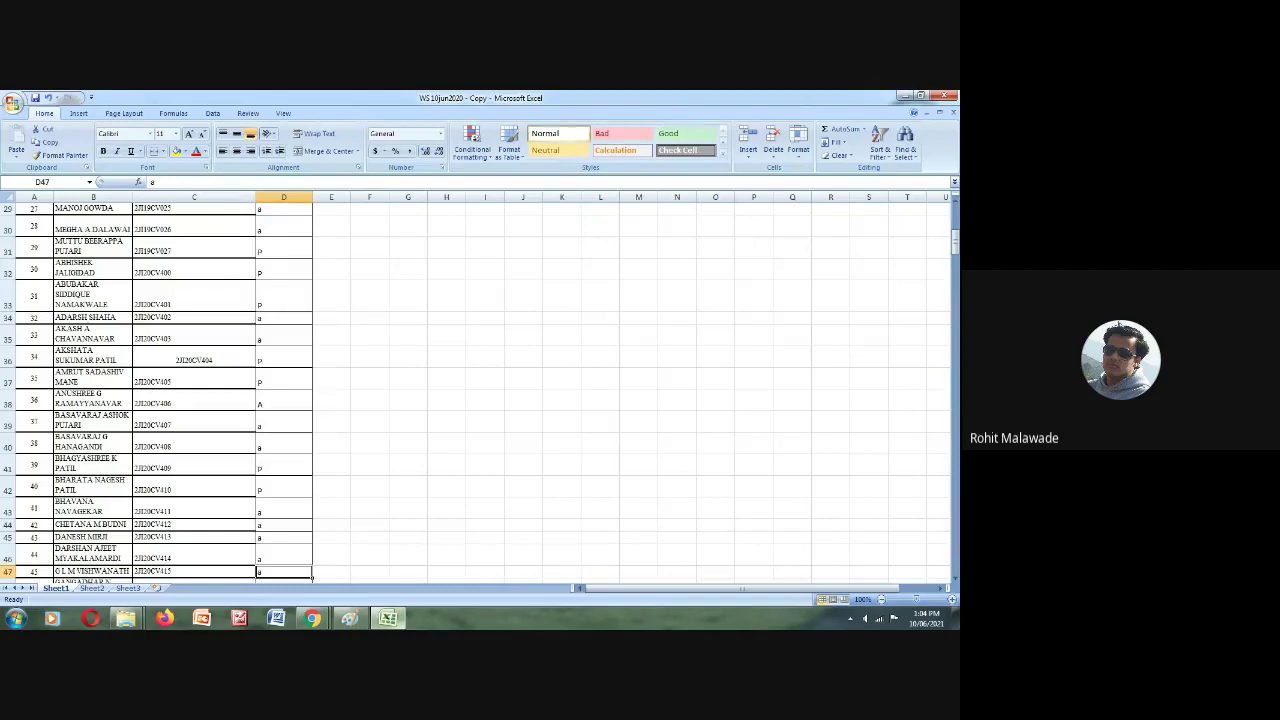
key("Down")
key("Down")
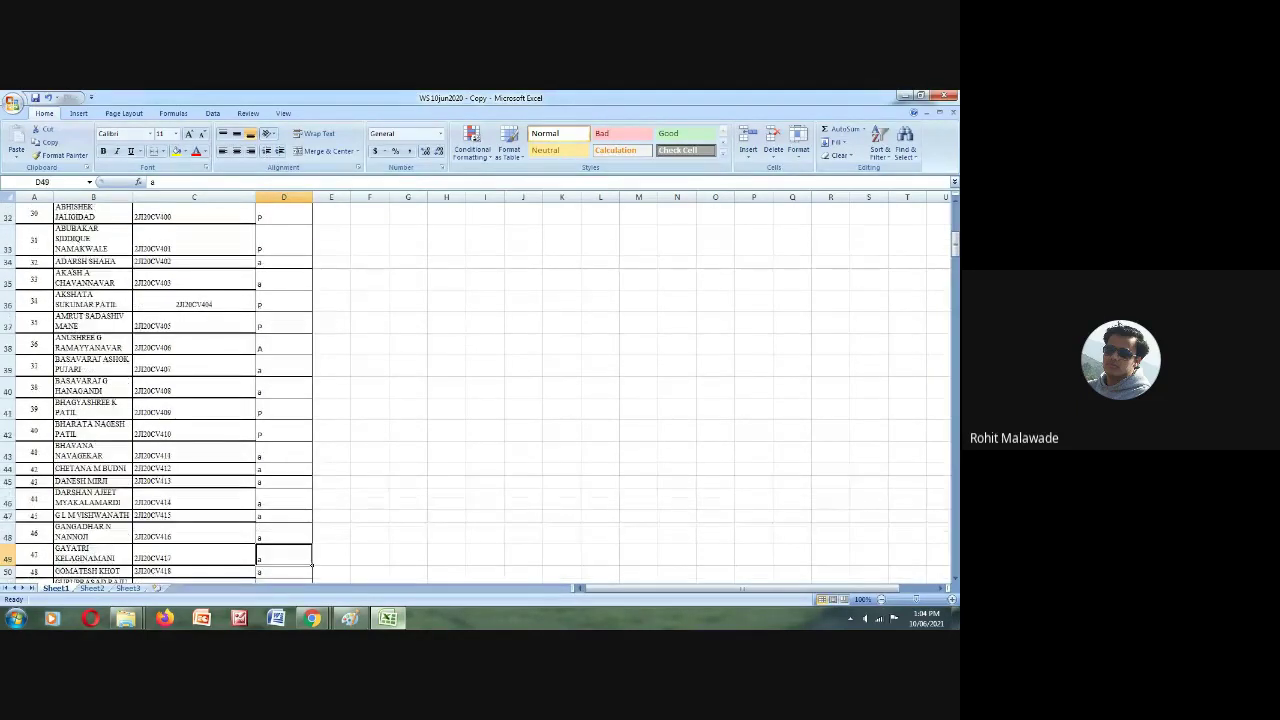
key("Down")
key("Up")
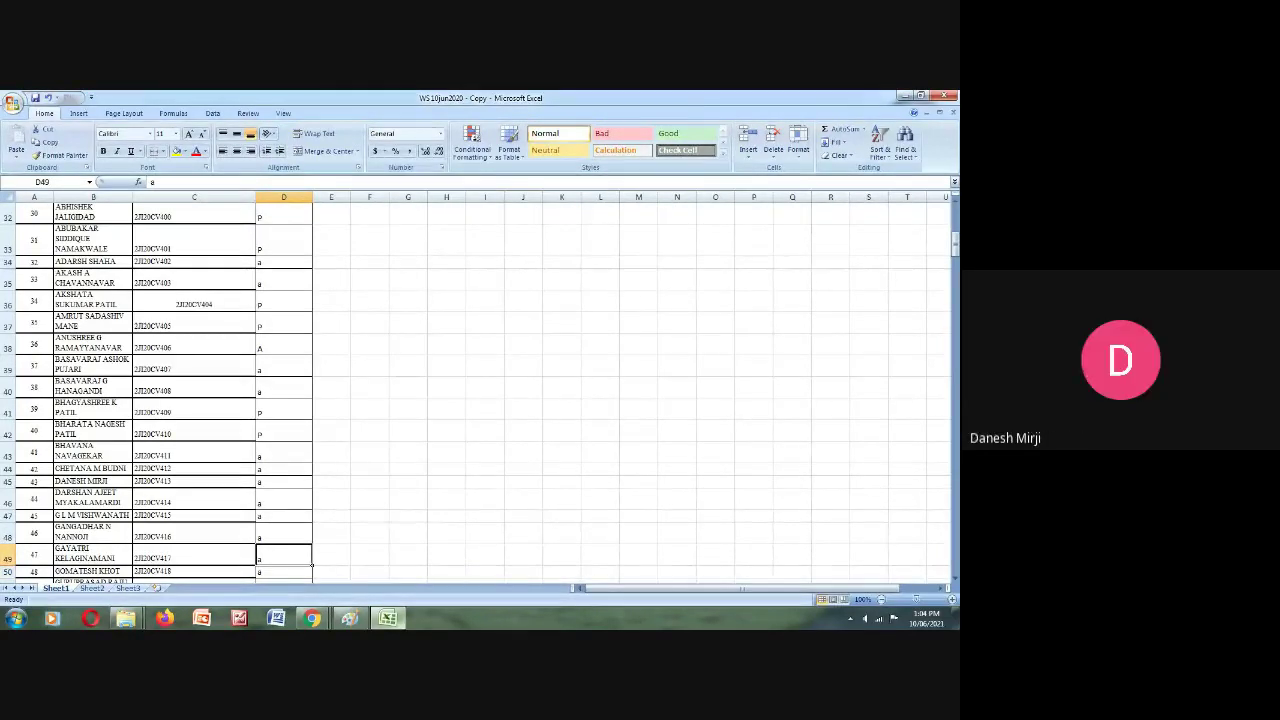
type("P")
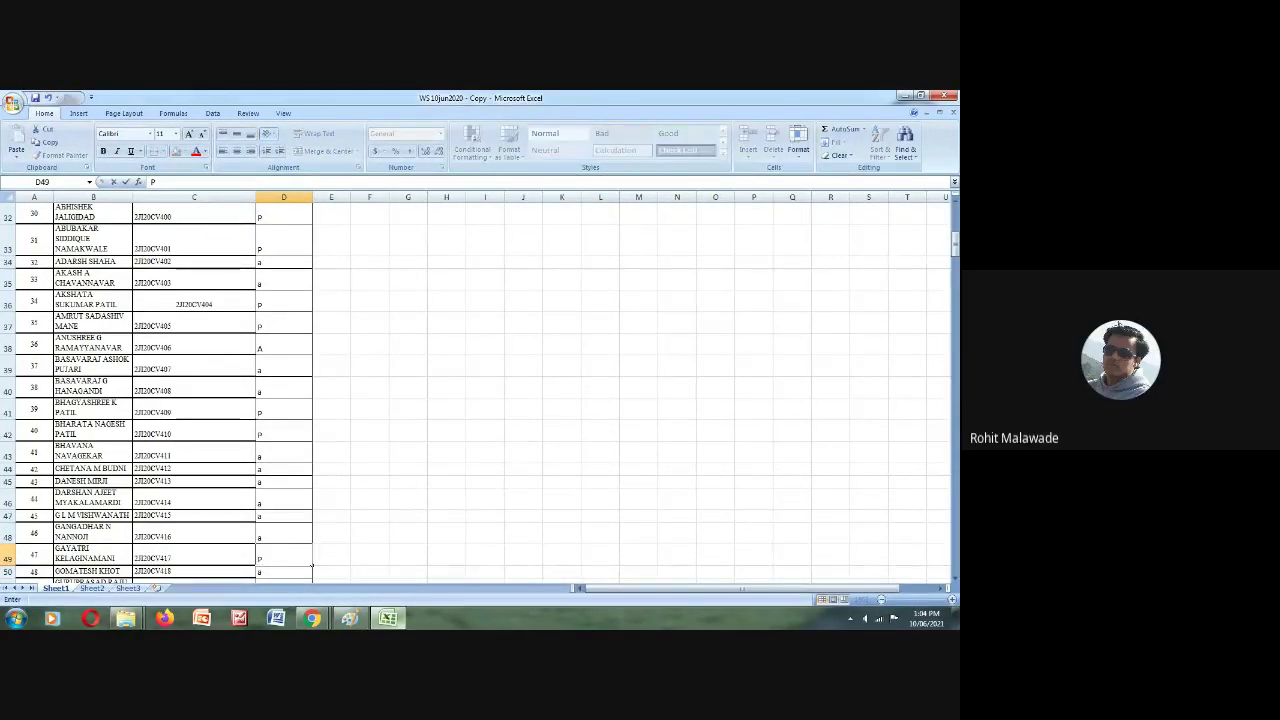
key("Return")
type("P")
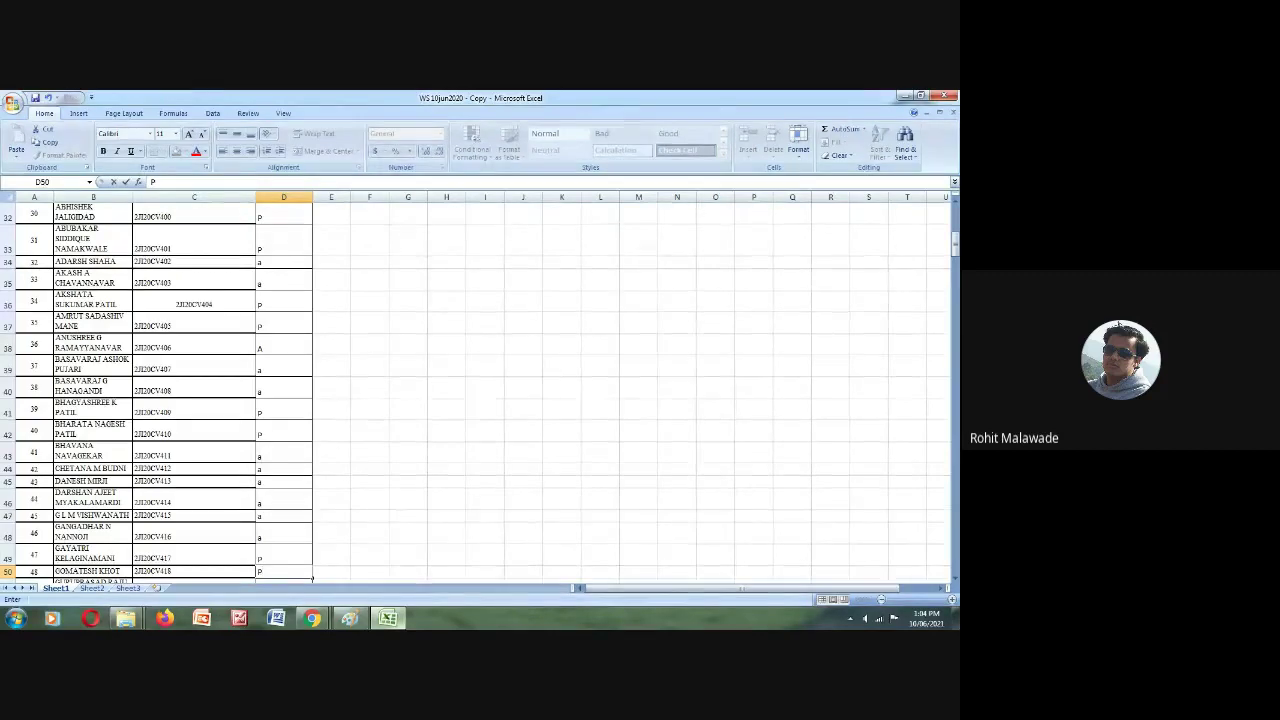
Step: Enter P in the Attendence column for serial number 43 (cell D45) and change serial number 48 (cell D50) to a
left_click(281, 480)
type("p")
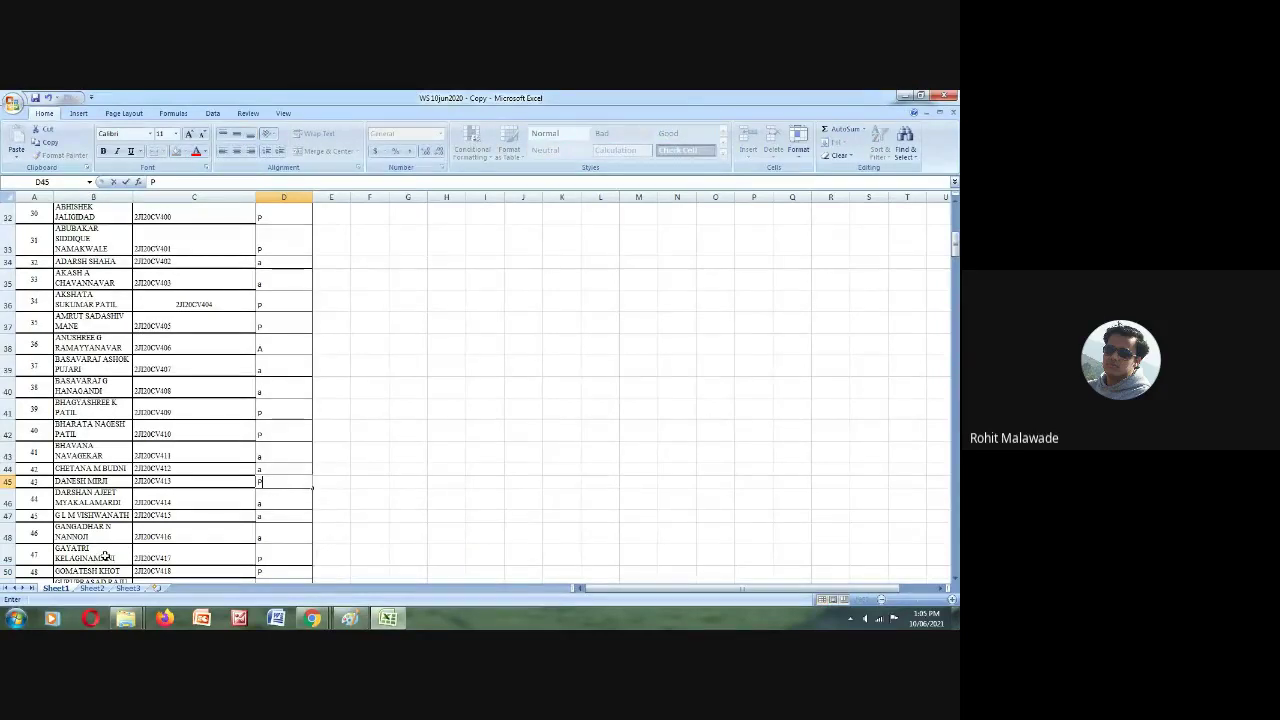
left_click(285, 570)
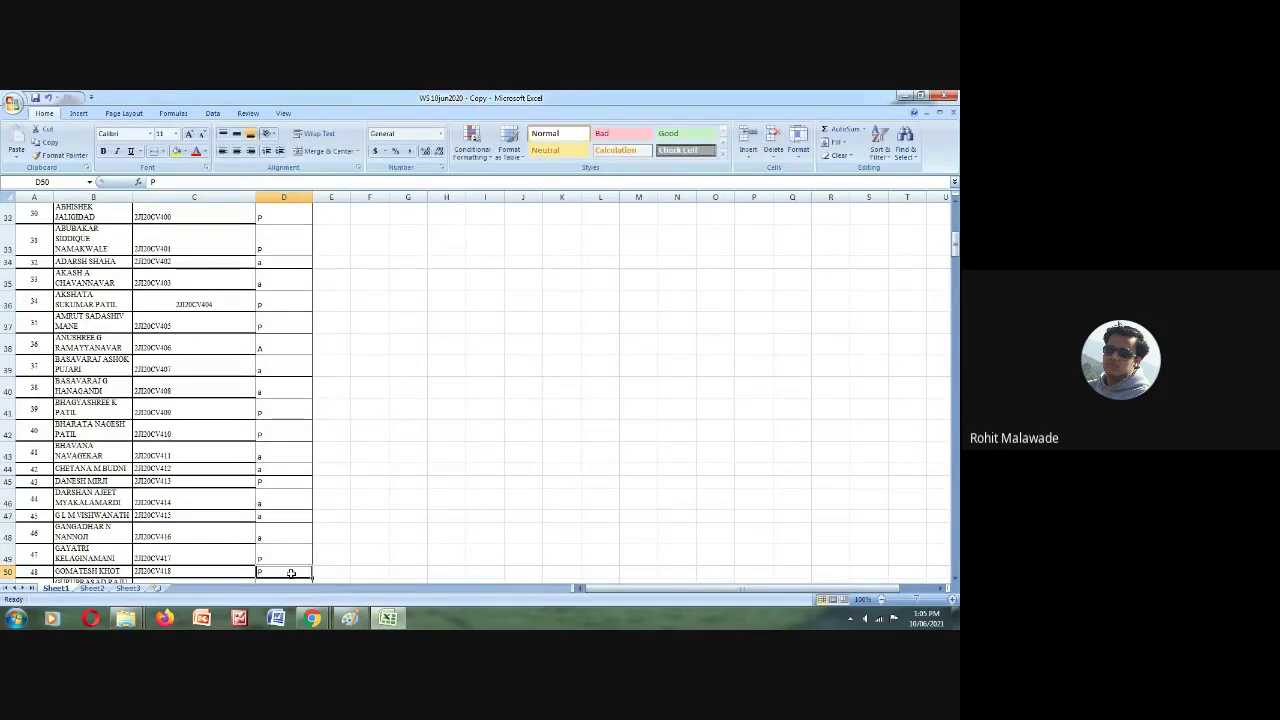
left_click(384, 555)
Step: Leave serial number 49 as marked and enter a in the Attendence column for serial number 50 (cell D52)
scroll(384, 555, "down", 2)
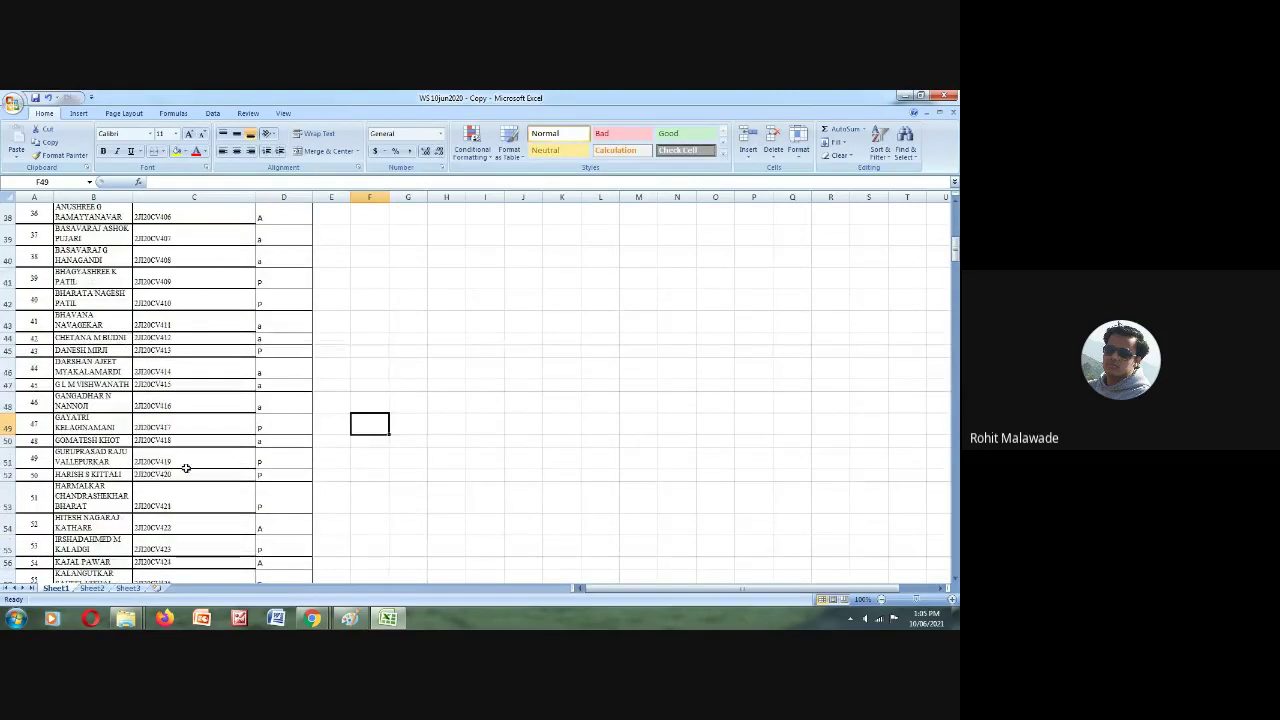
left_click(273, 459)
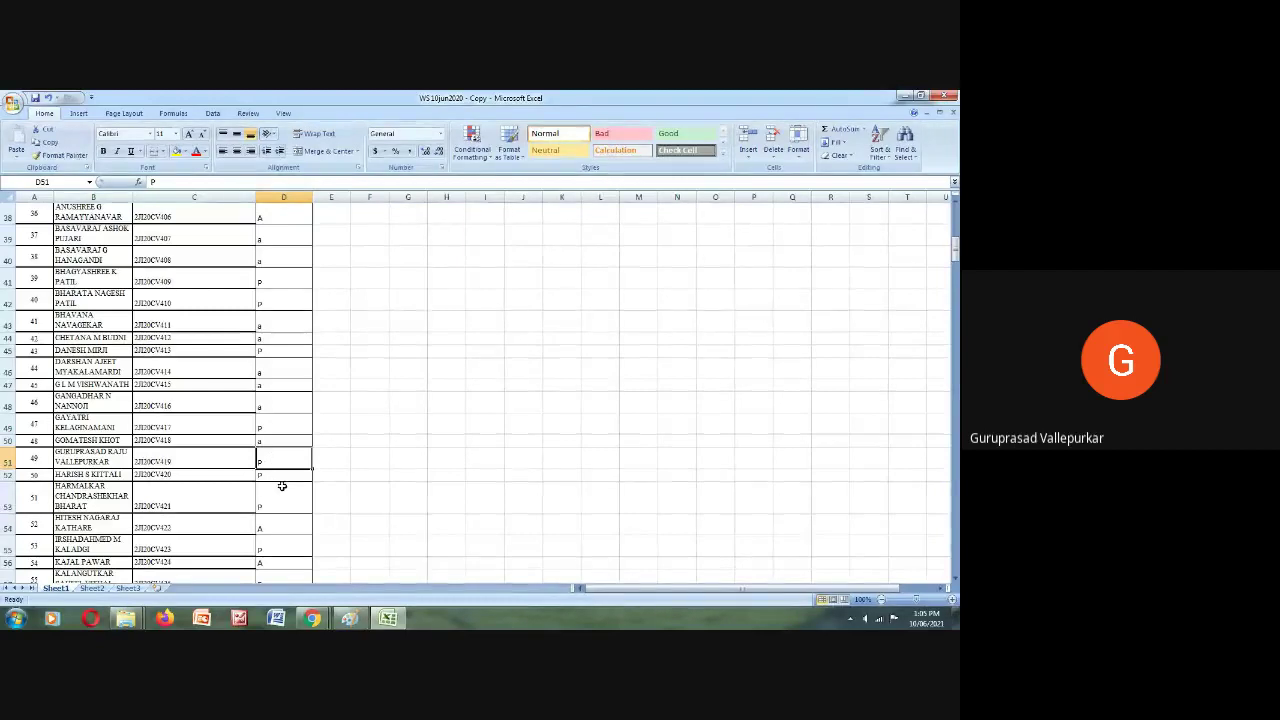
left_click(279, 475)
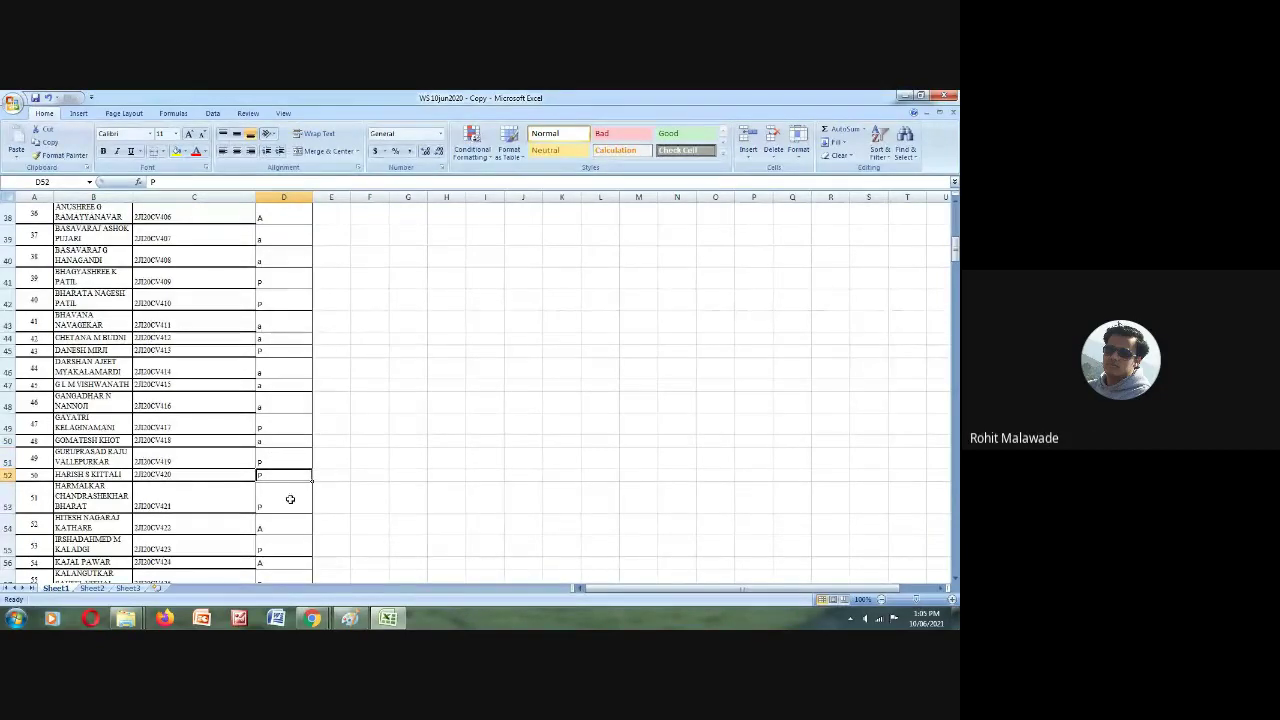
type("a")
left_click(284, 503)
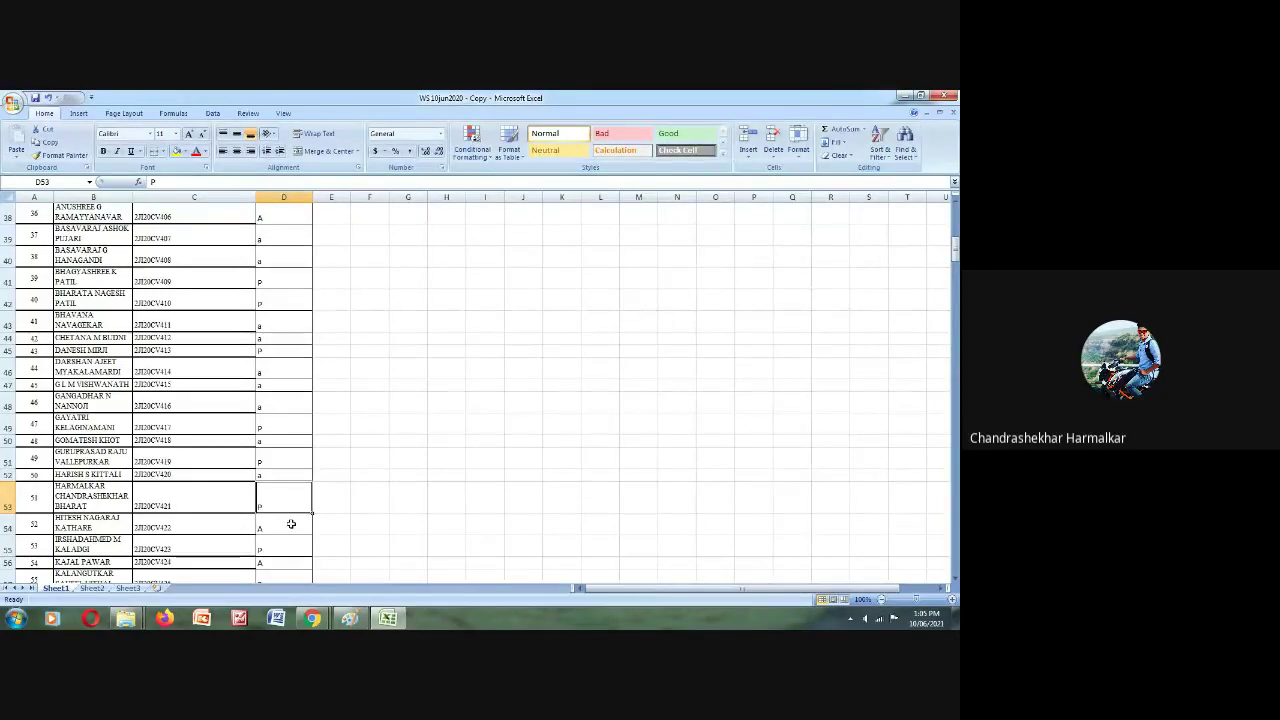
Step: Enter p in the Attendence column for serial numbers 52 and 54 (cells D54 and D56)
left_click(289, 523)
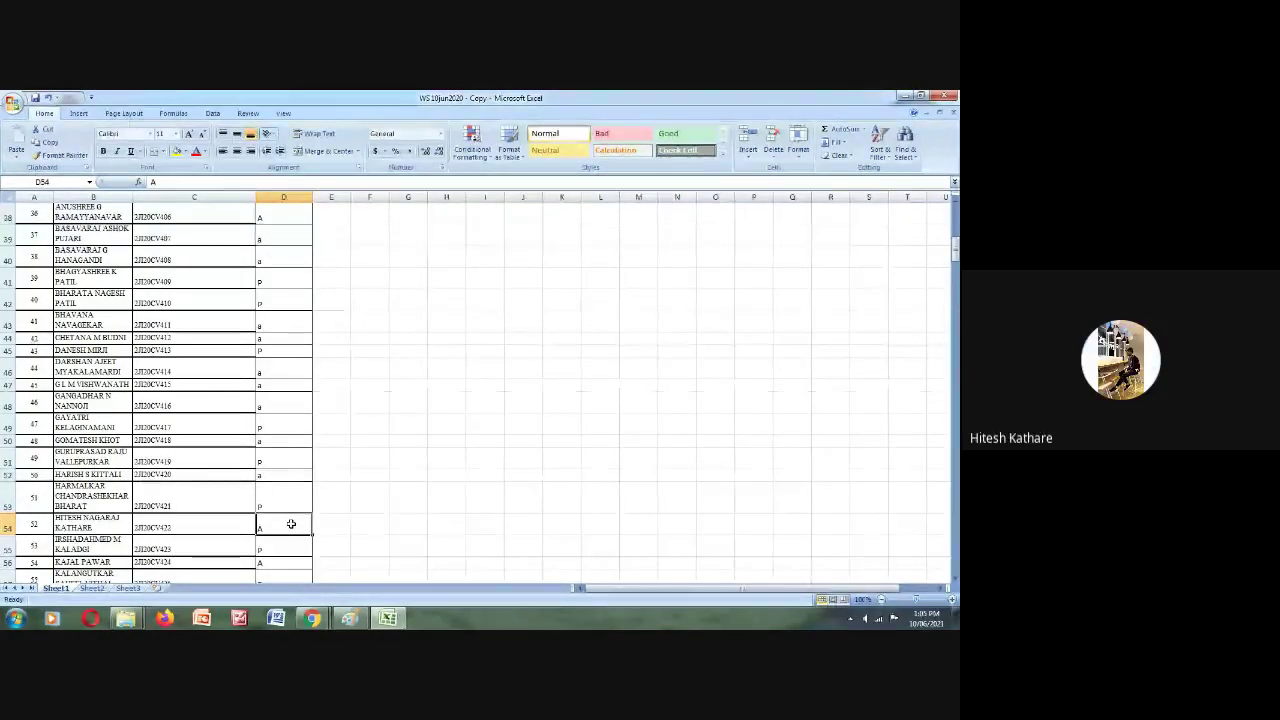
scroll(291, 523, "down", 1)
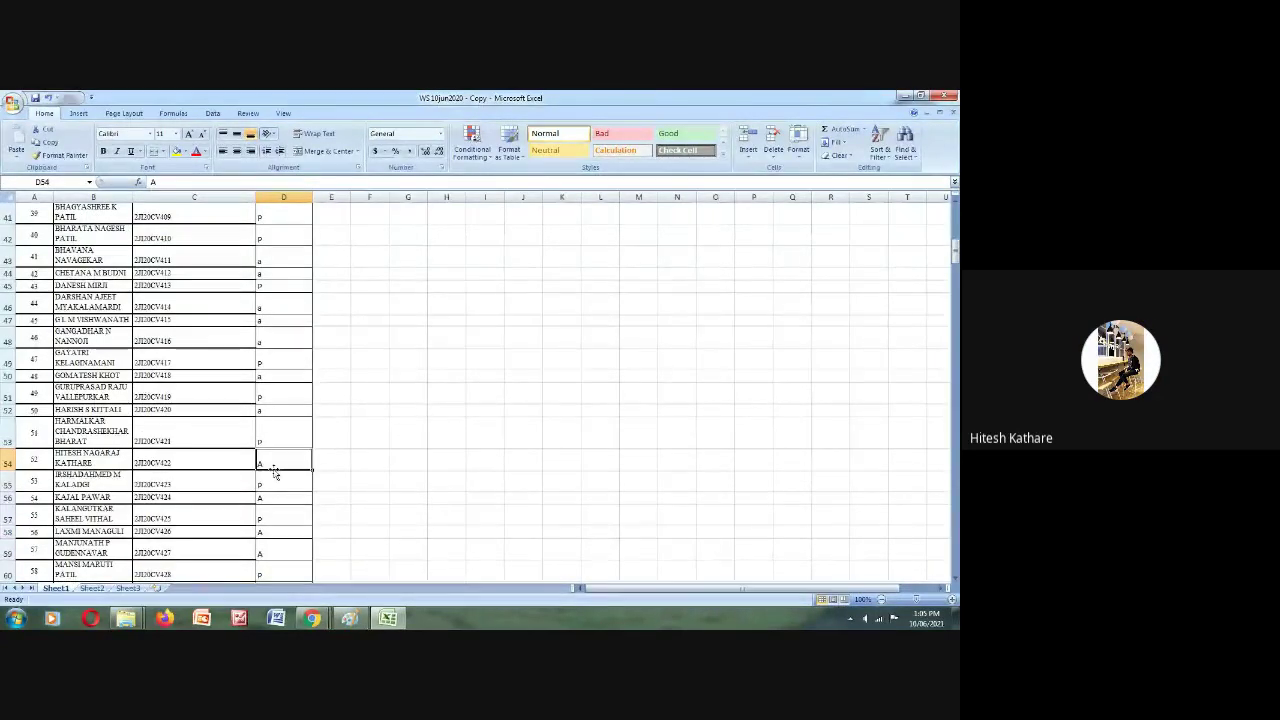
type("p")
key("Return")
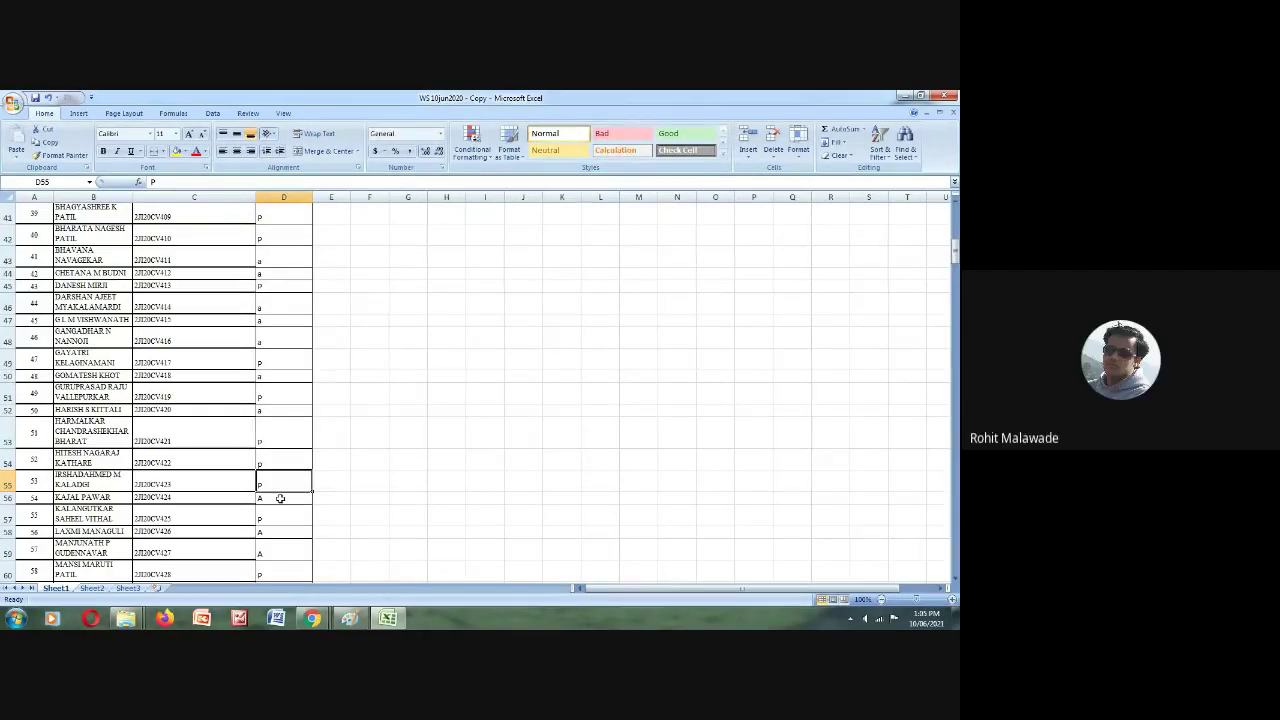
left_click(280, 498)
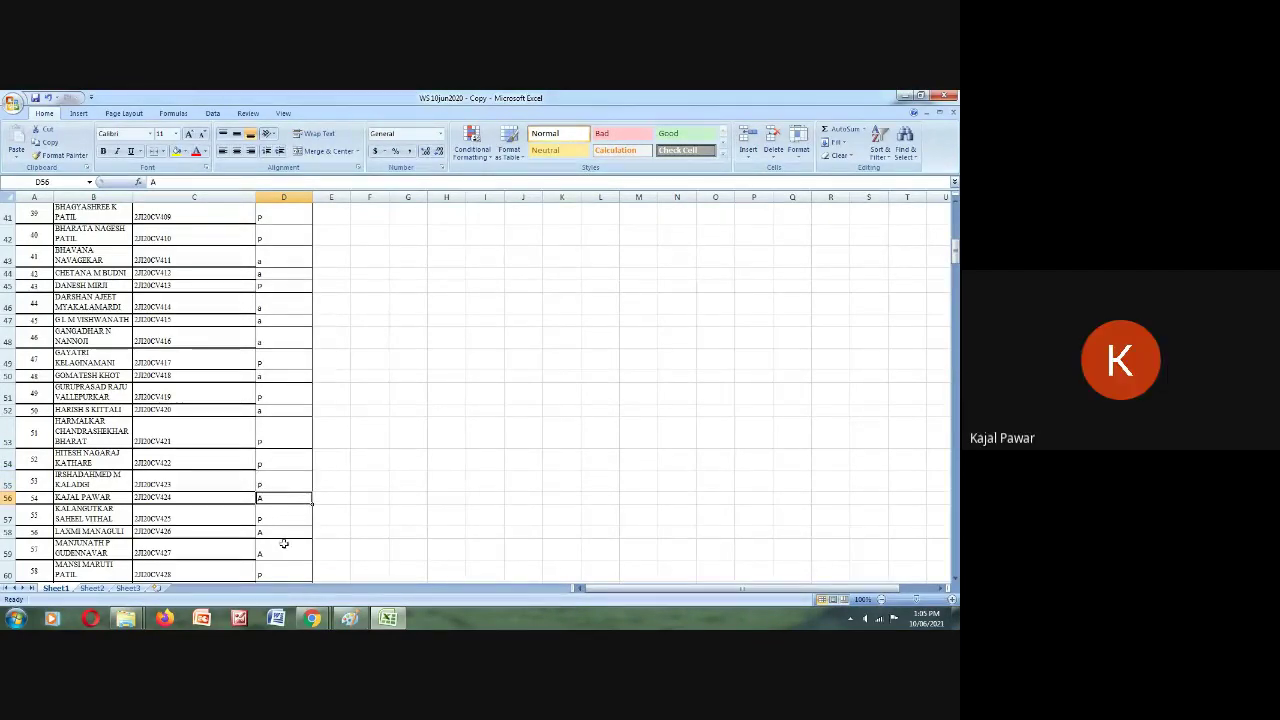
type("p")
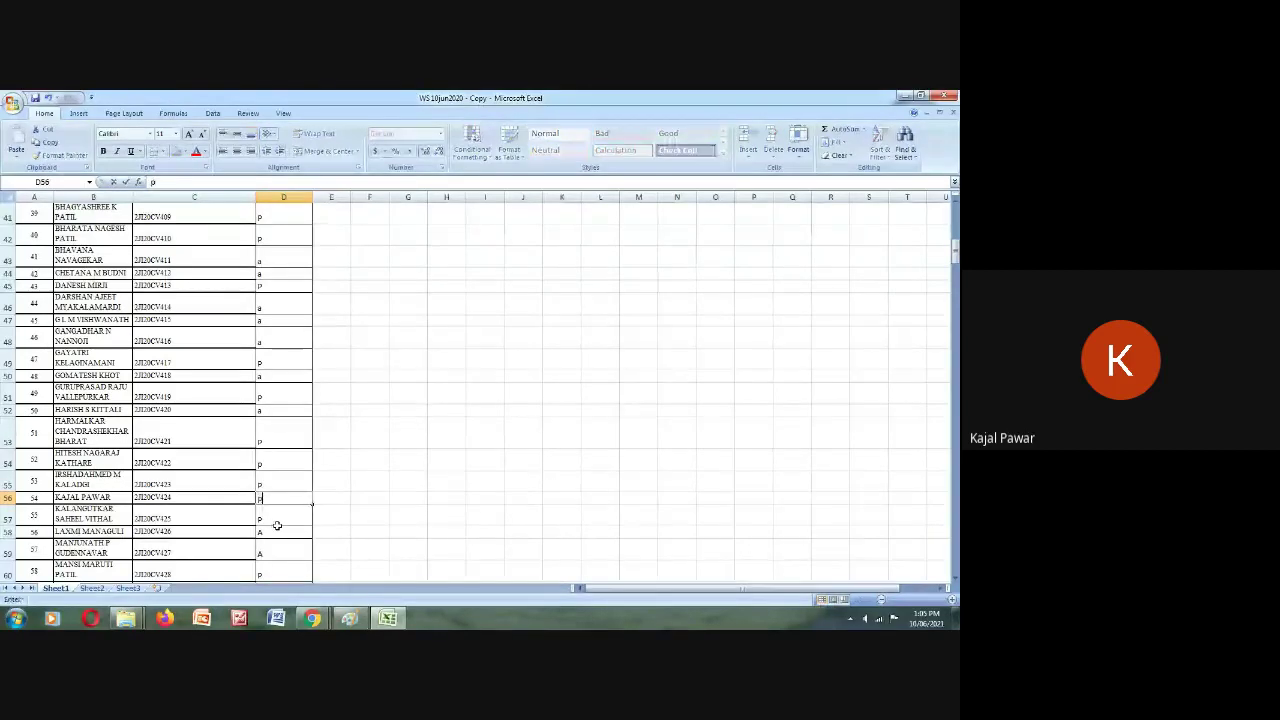
left_click(284, 554)
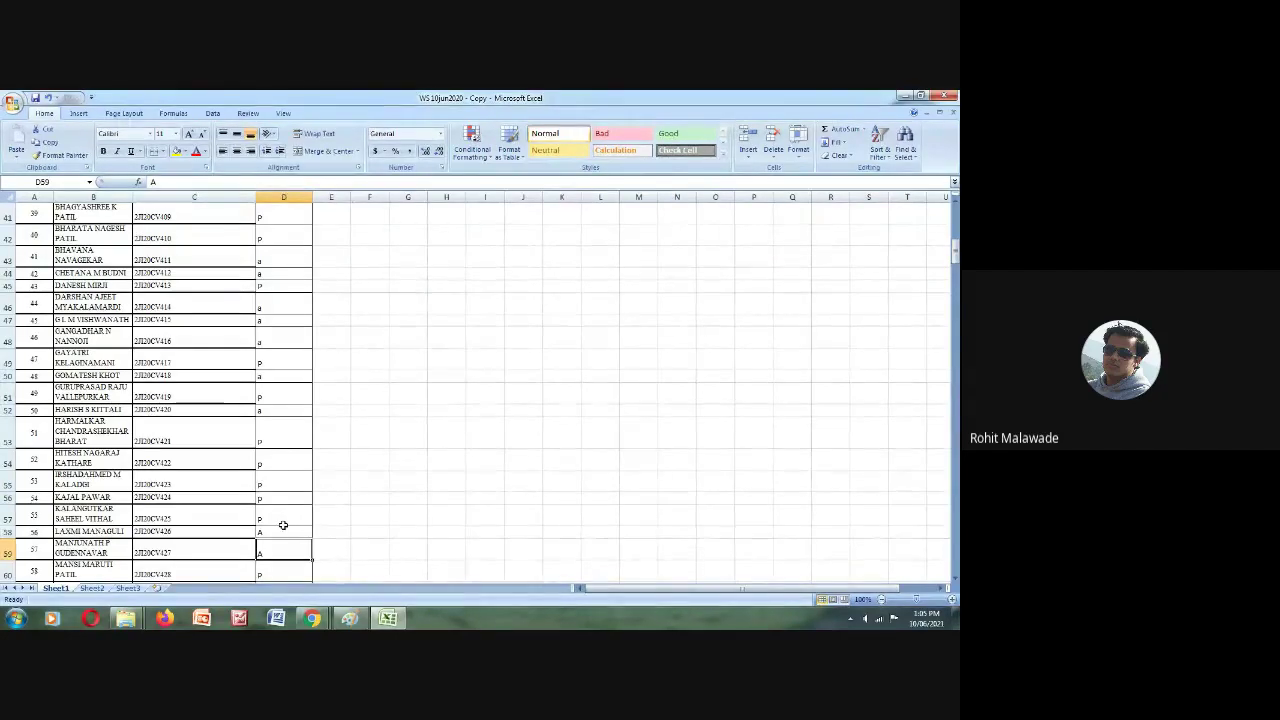
Step: Mark serial numbers 58 and 59 absent by entering a in the Attendence column (cells D60 and D61)
scroll(283, 525, "down", 1)
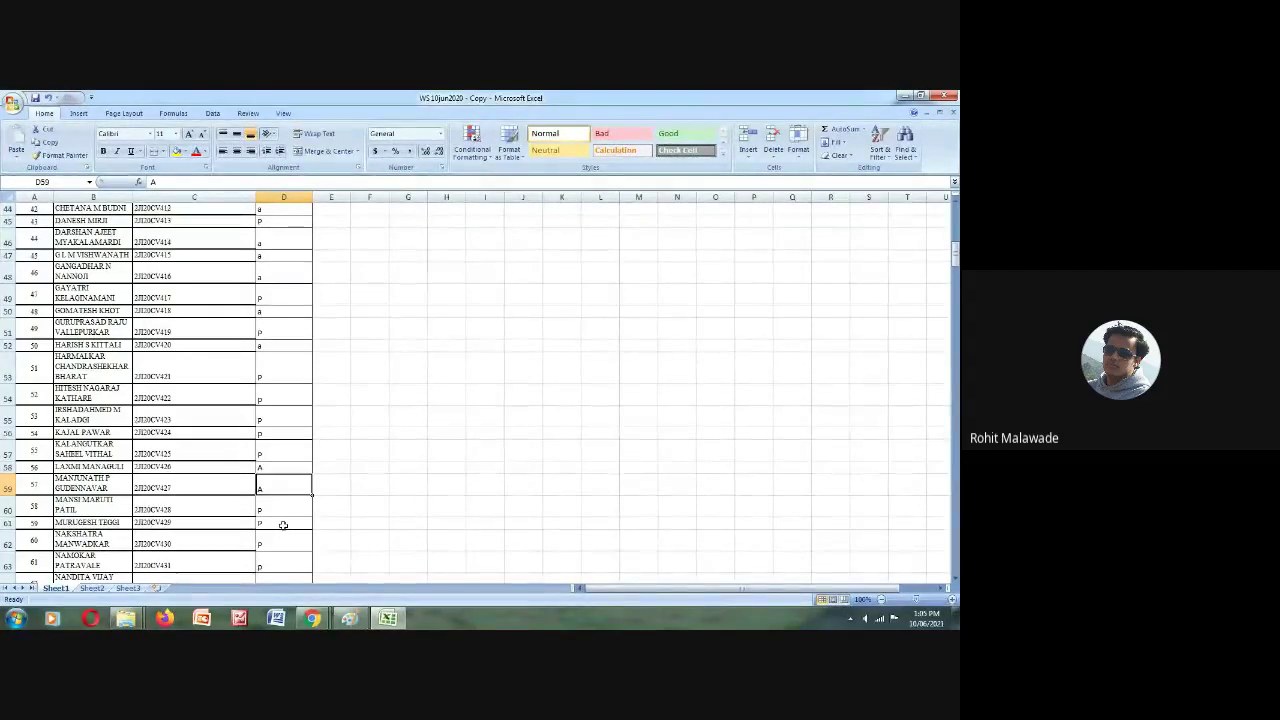
left_click(280, 507)
type("a")
key("Return")
type("a")
key("Return")
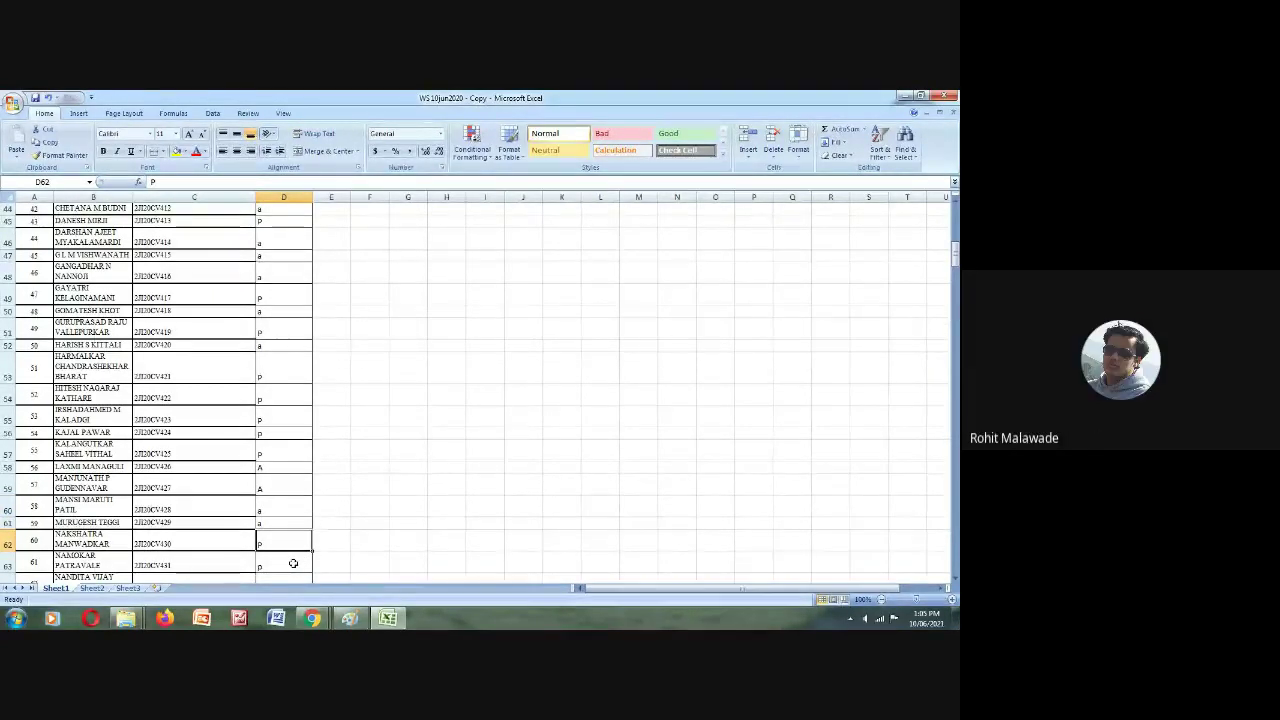
Step: Mark serial numbers 62 and 63 present by entering p in the Attendence column (cells D64 and D65)
left_click(293, 563)
scroll(371, 565, "down", 2)
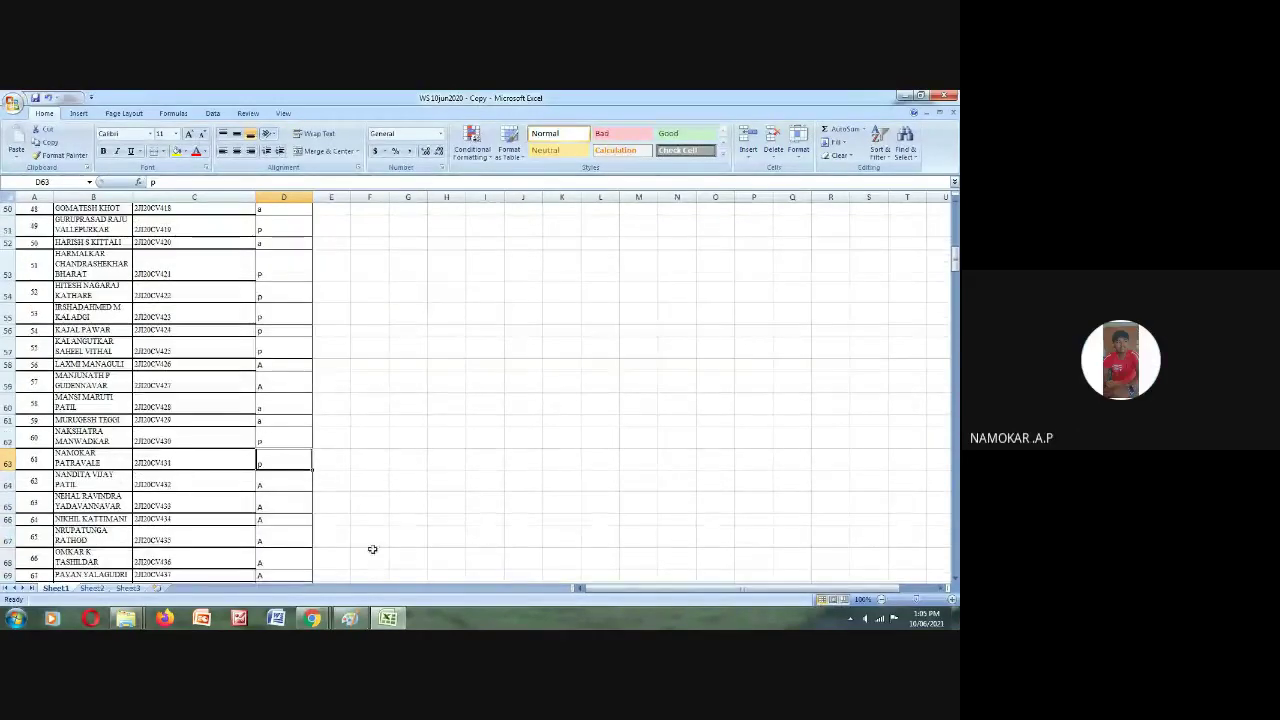
left_click(288, 485)
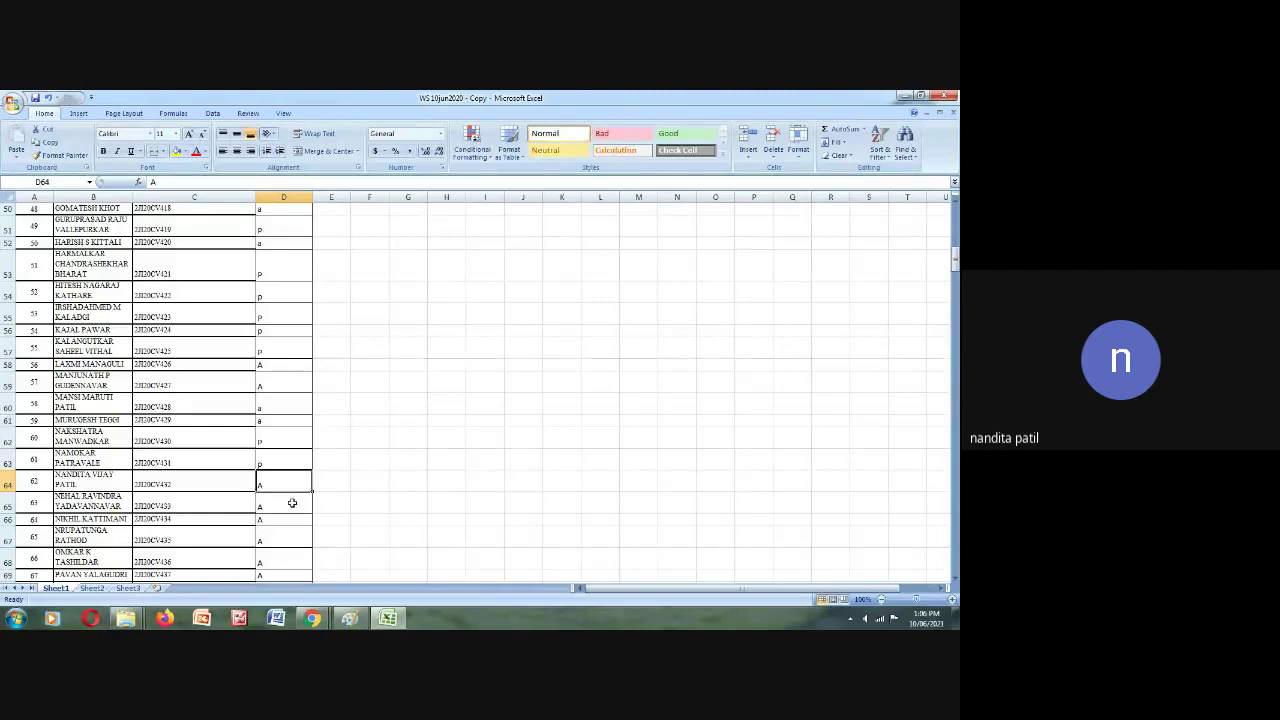
type("p")
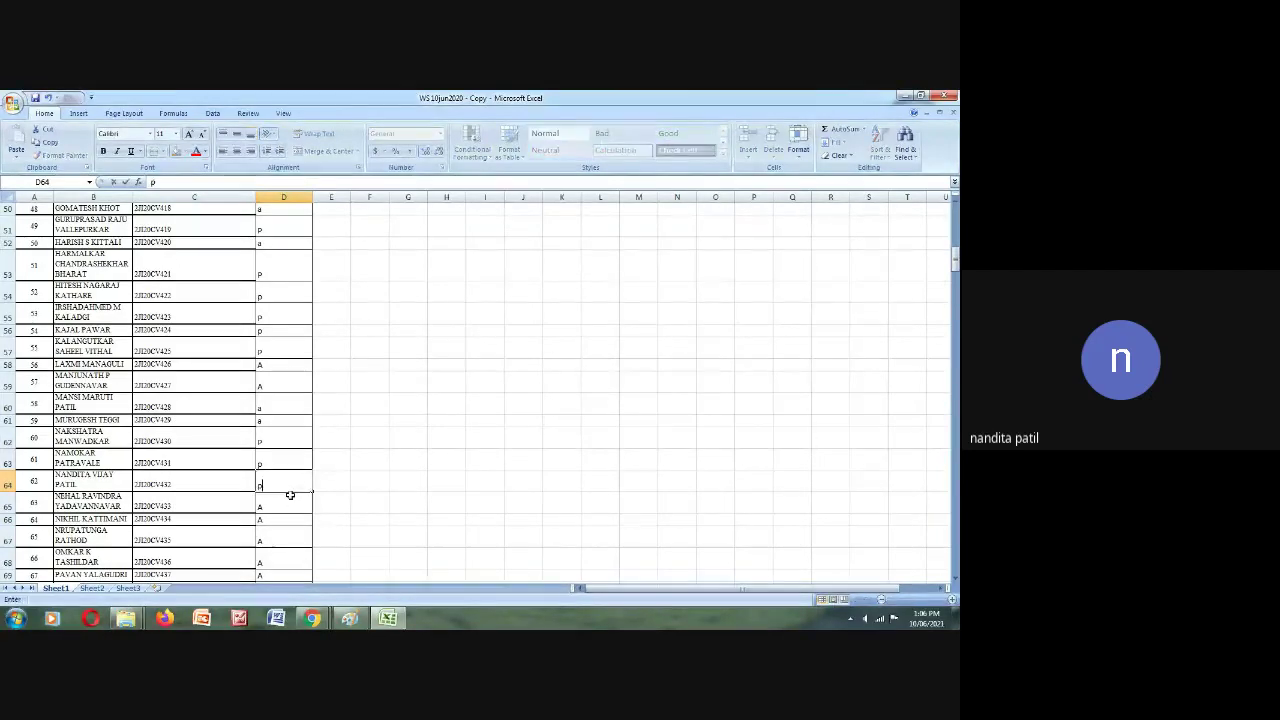
left_click(284, 504)
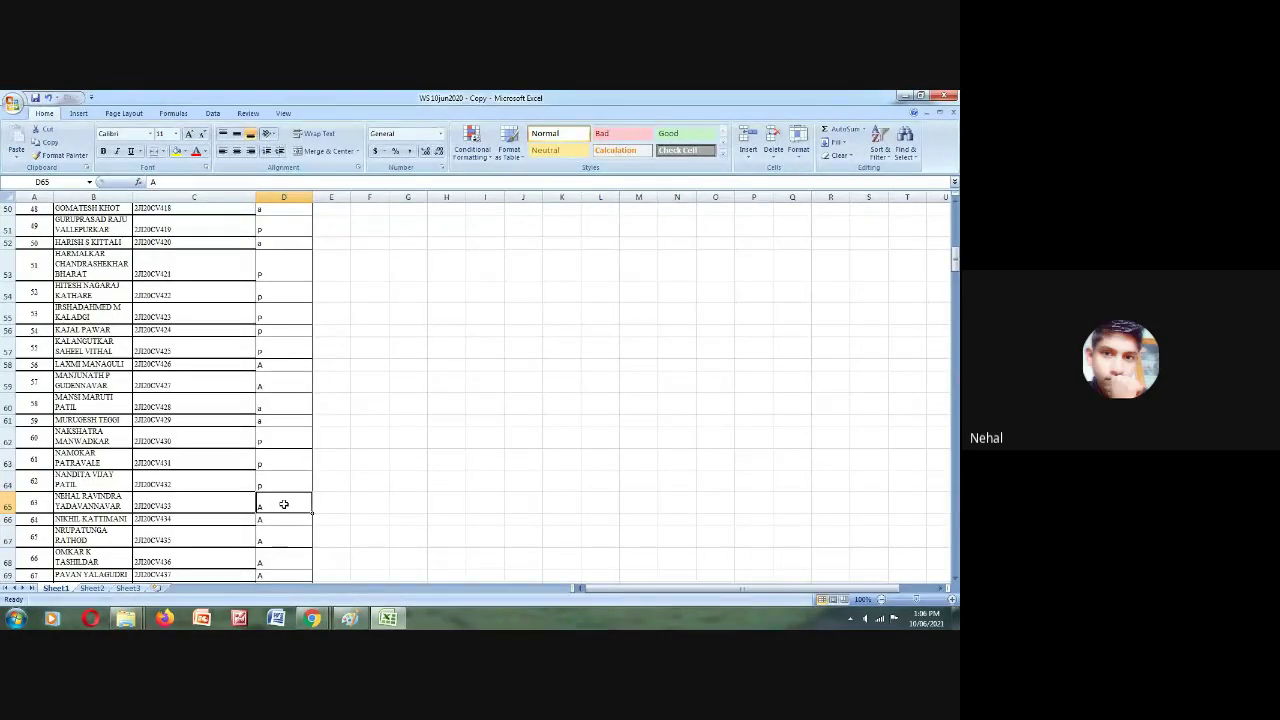
type("p")
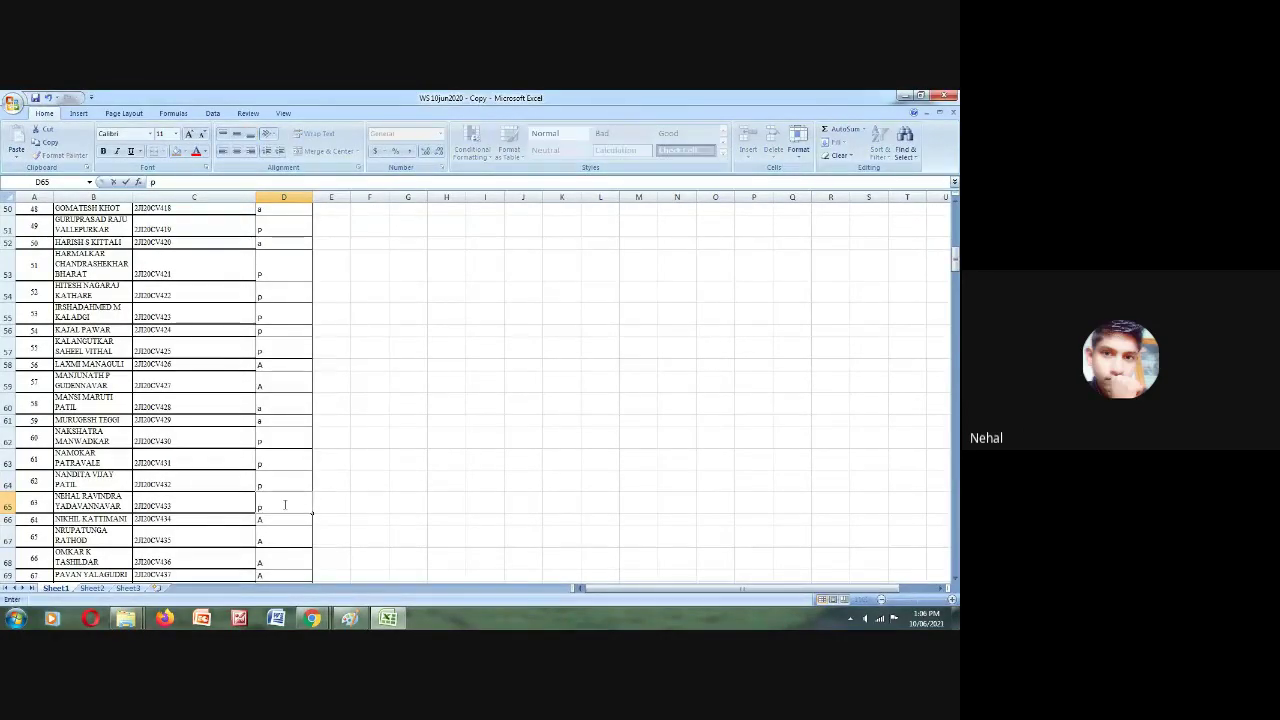
left_click(360, 556)
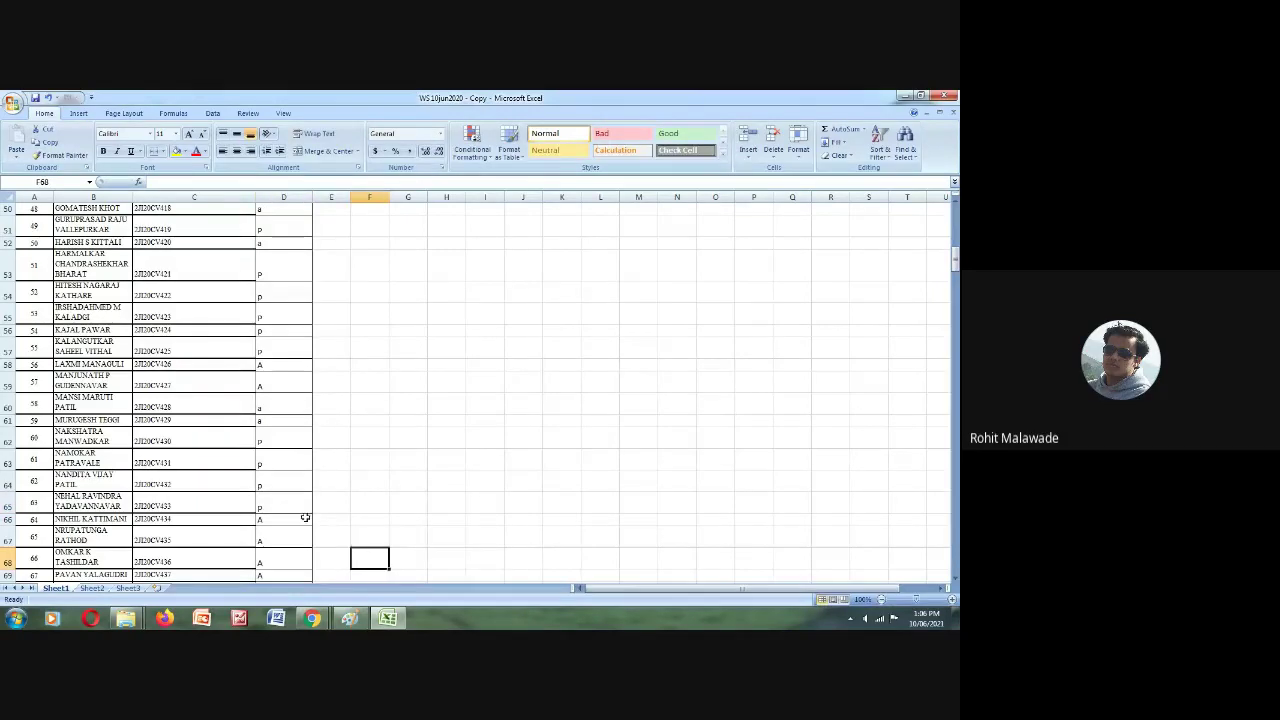
Step: Check the Attendence entries of the last students on the list, serial numbers 65 to 68
scroll(306, 517, "down", 1)
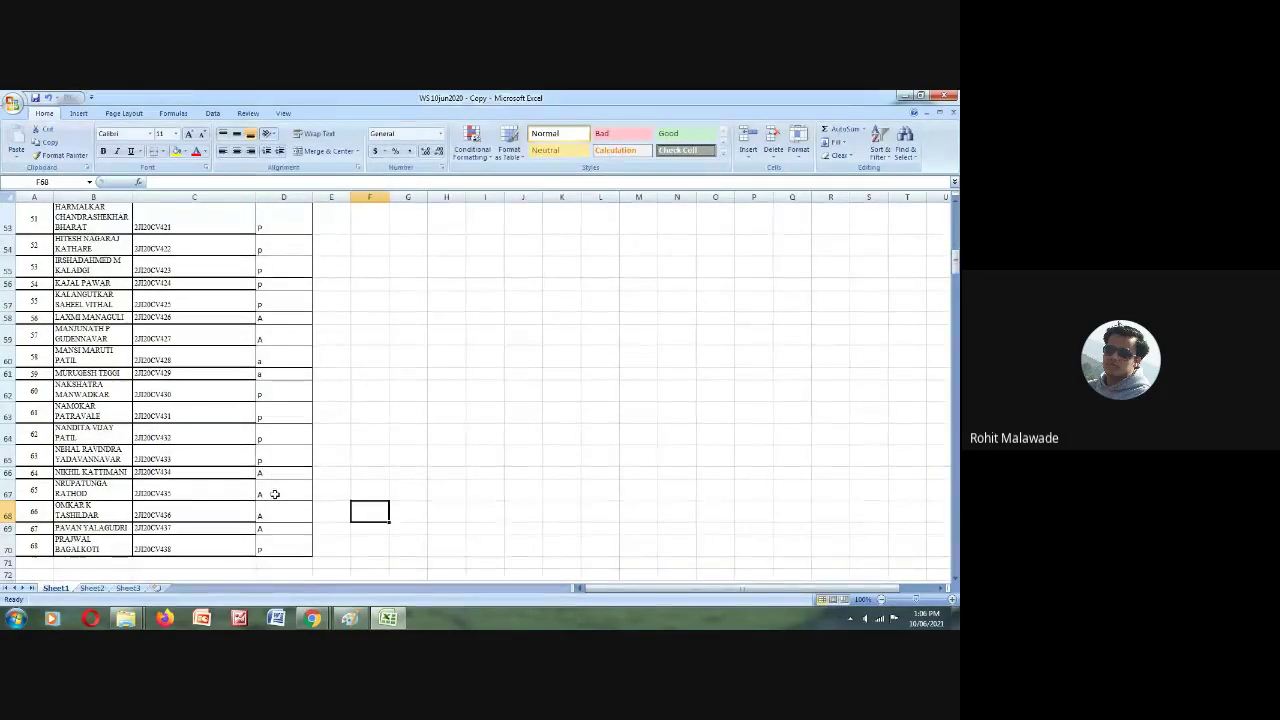
left_click(274, 492)
left_click(283, 513)
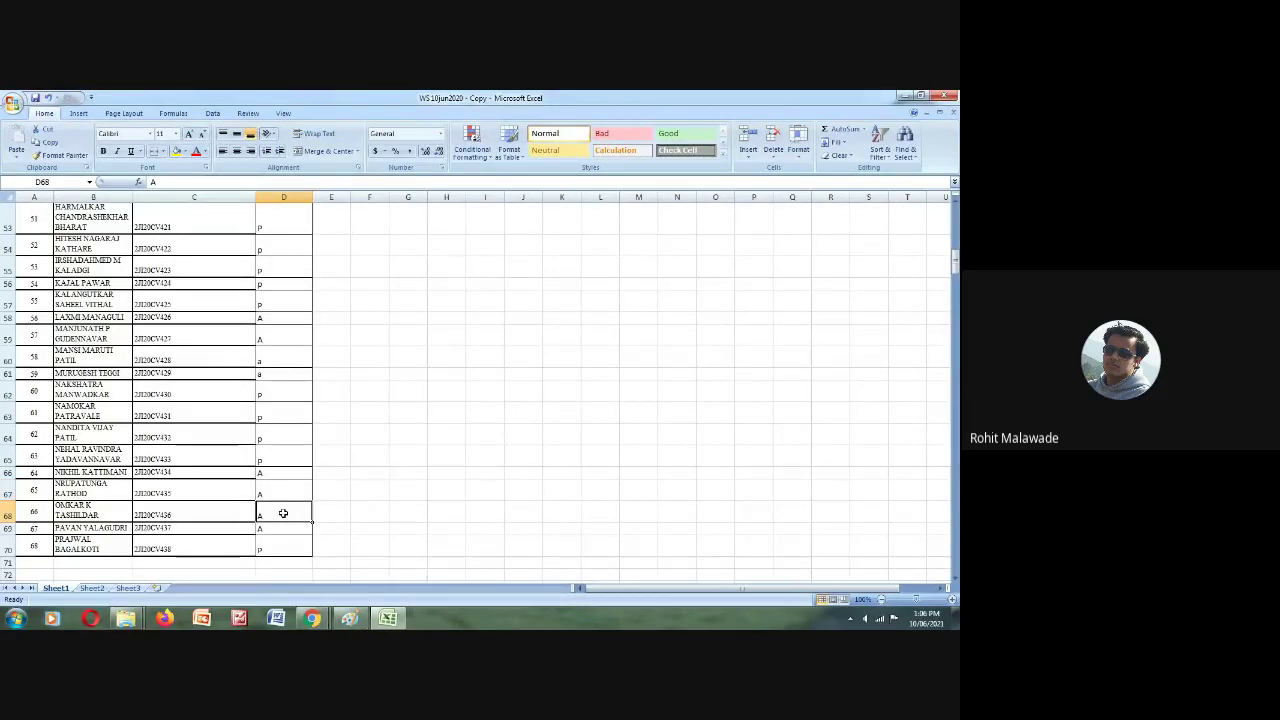
left_click(278, 537)
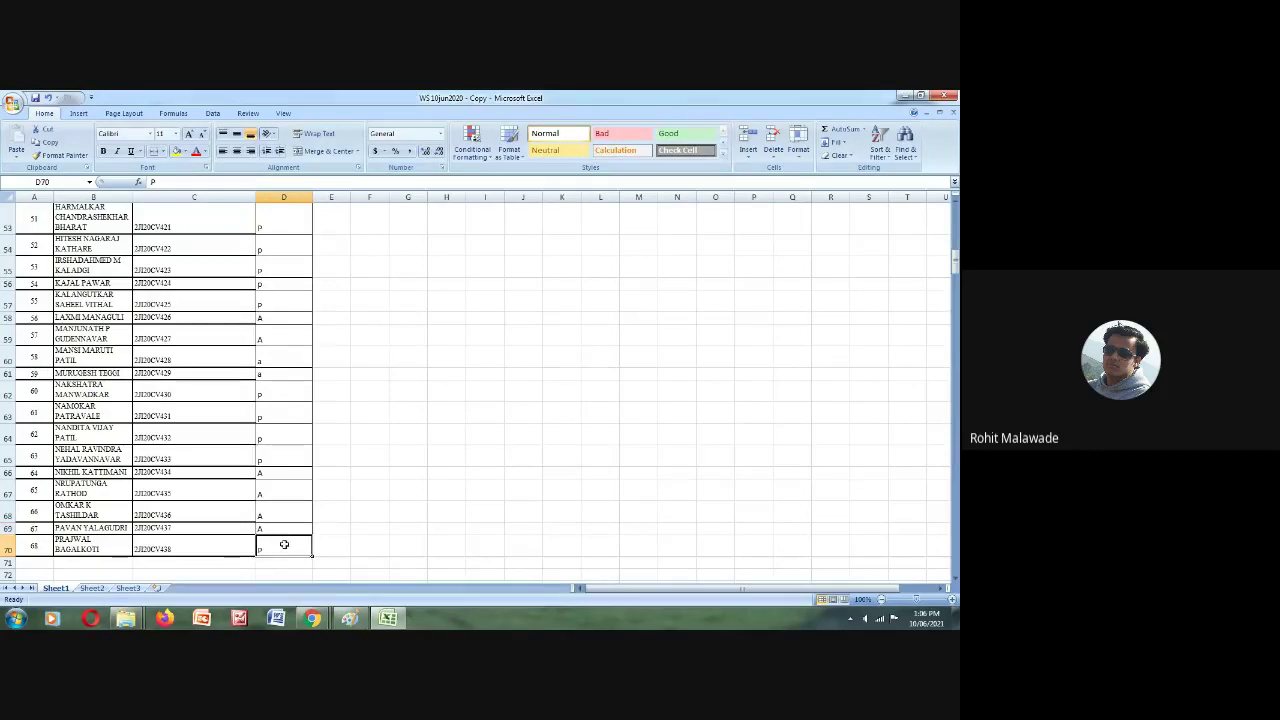
left_click(436, 562)
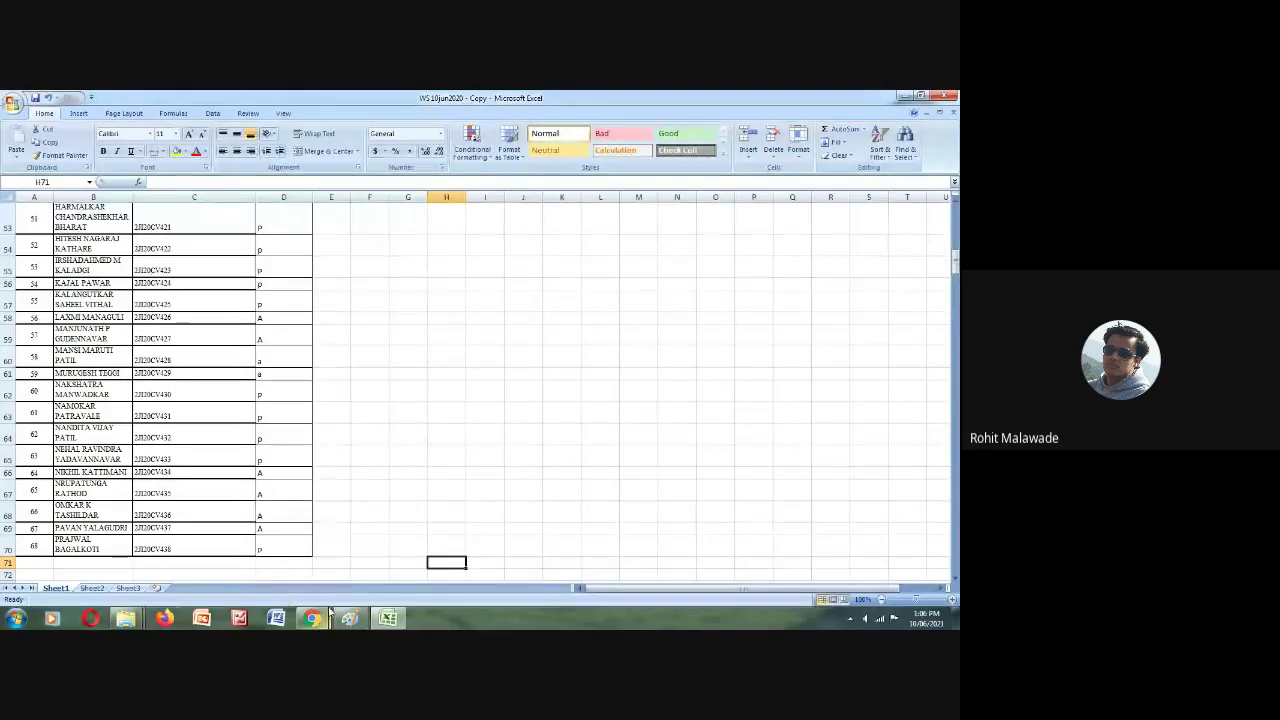
Step: Switch to the Google Meet call in Chrome and look through its additional options
mouse_move(330, 612)
left_click(351, 575)
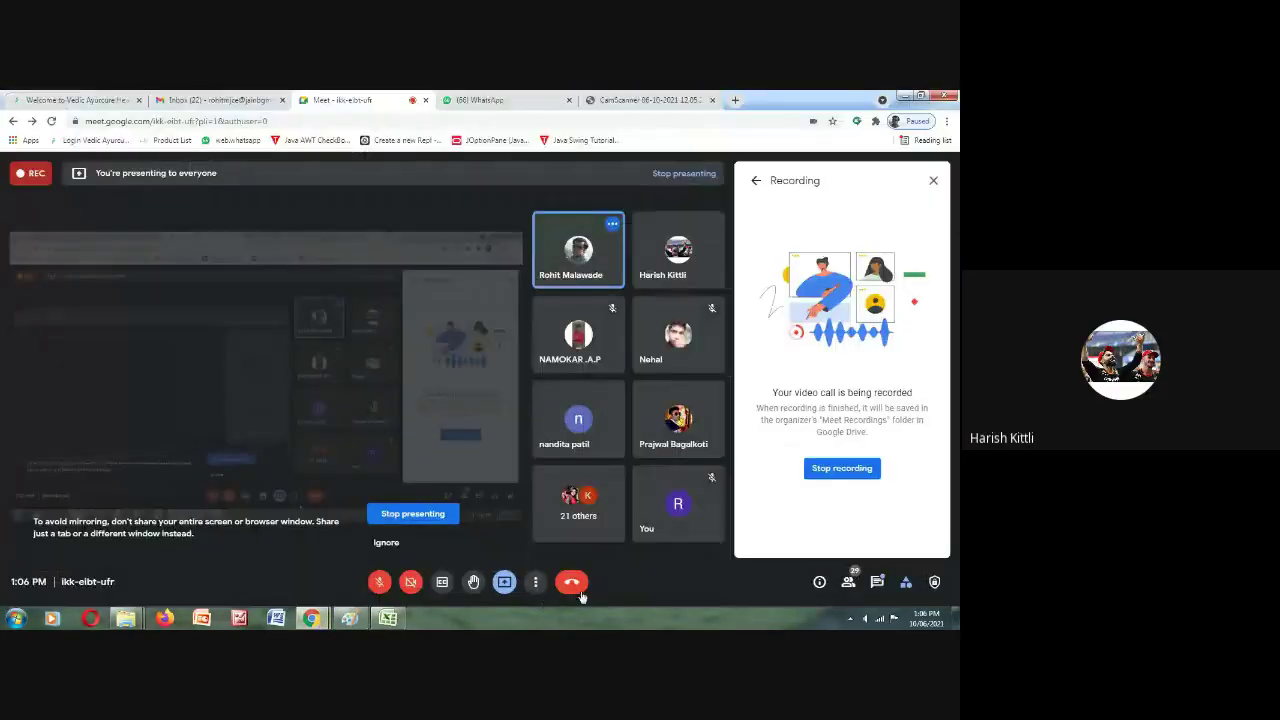
left_click(535, 581)
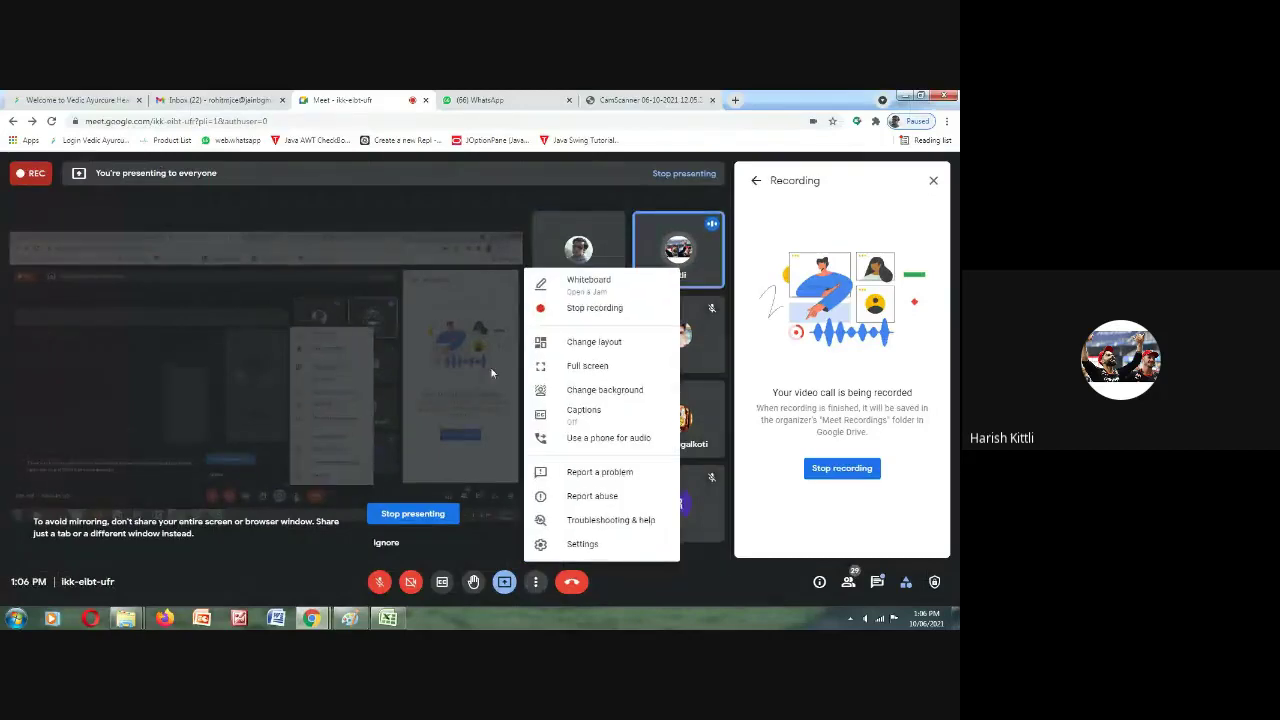
key("Escape")
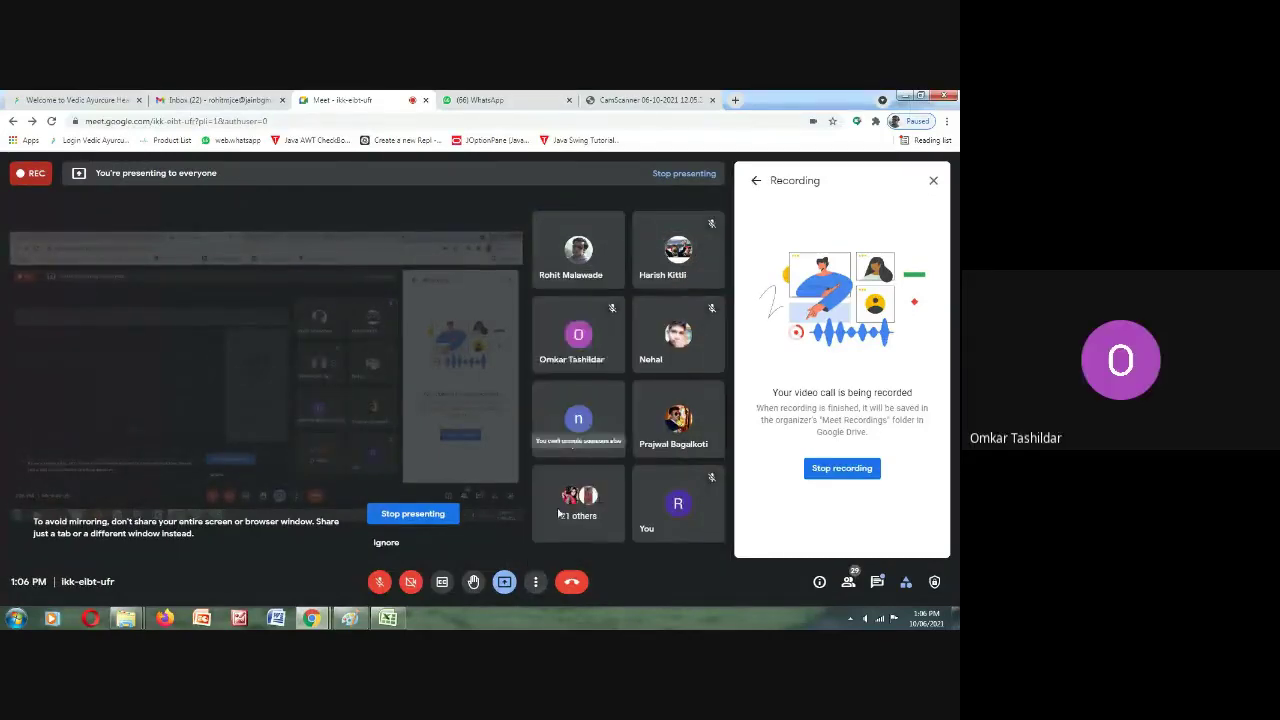